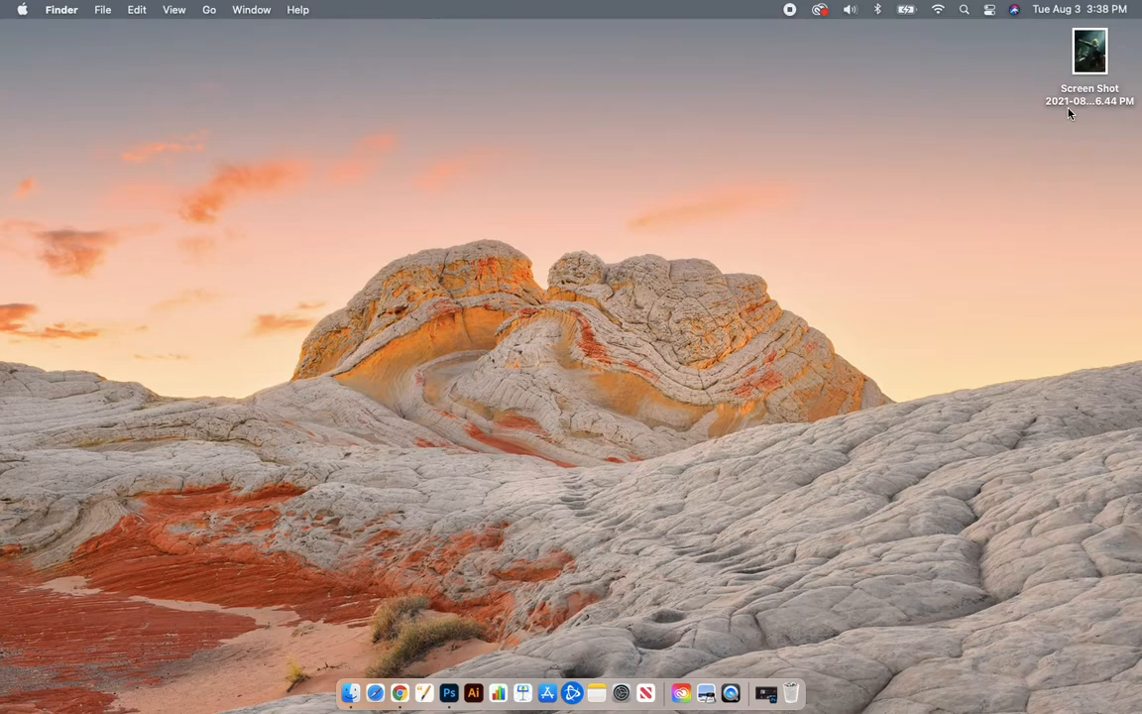
Step: Preview the sci-fi screenshot file on the desktop, then close the preview
click(1086, 65)
double_click(1086, 66)
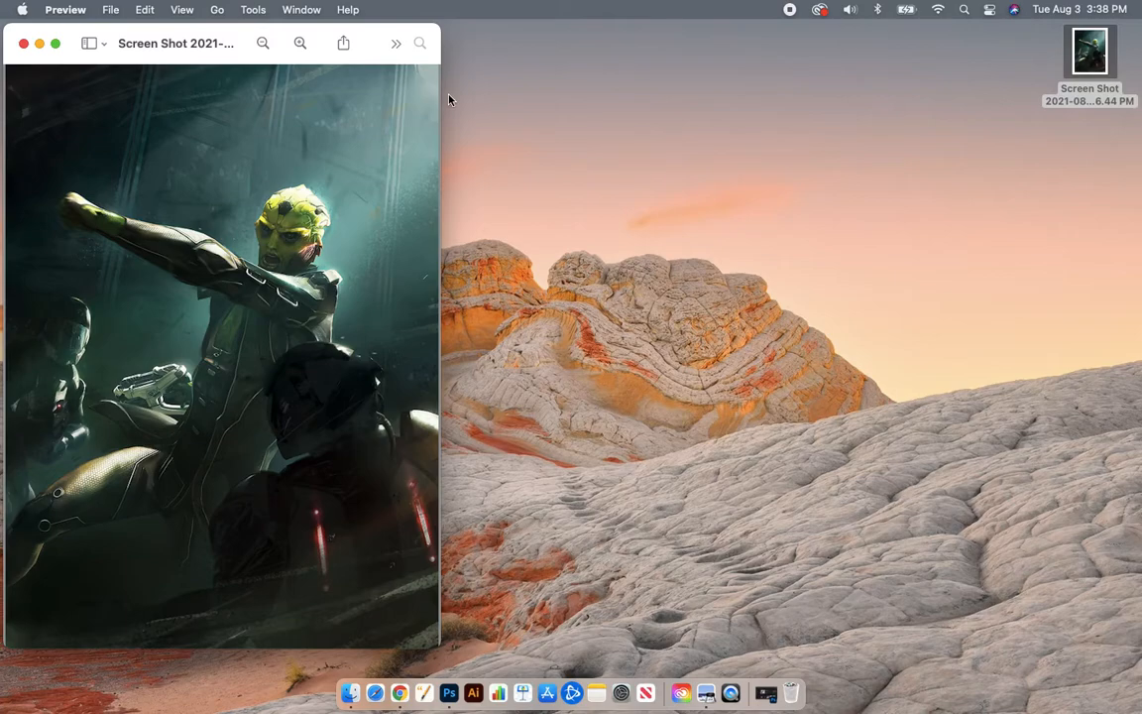
click(24, 43)
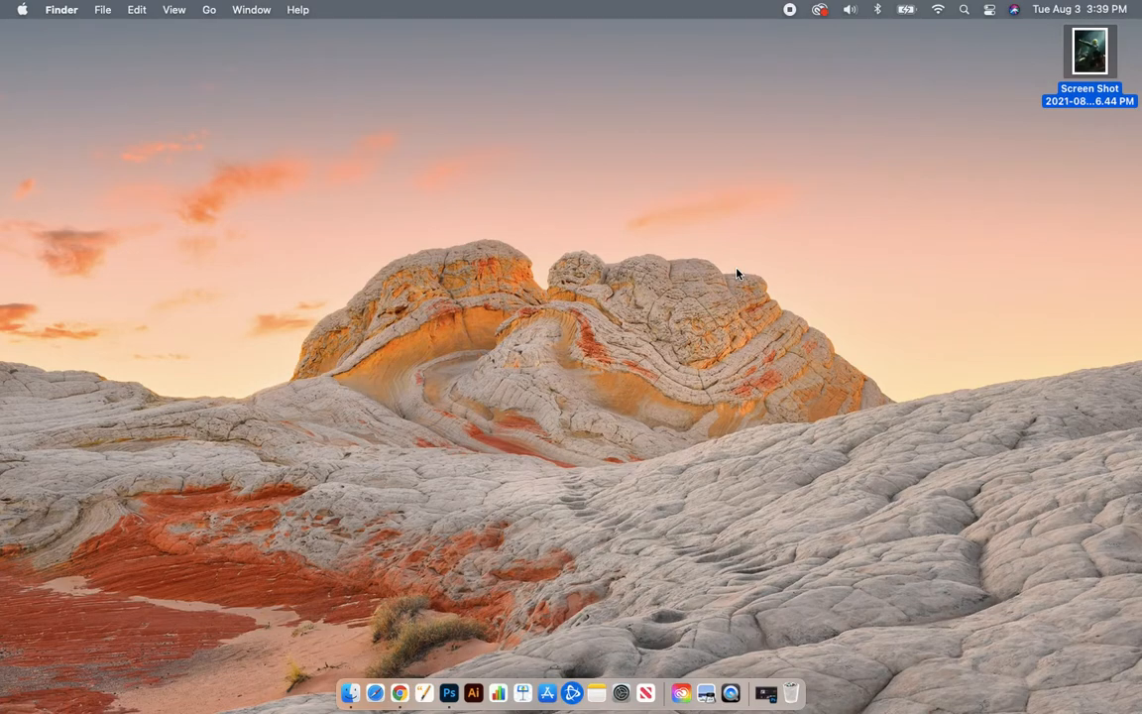
Step: Search Launchpad for 'photo' and bring Photoshop 2021 up on its Home screen
key(F4)
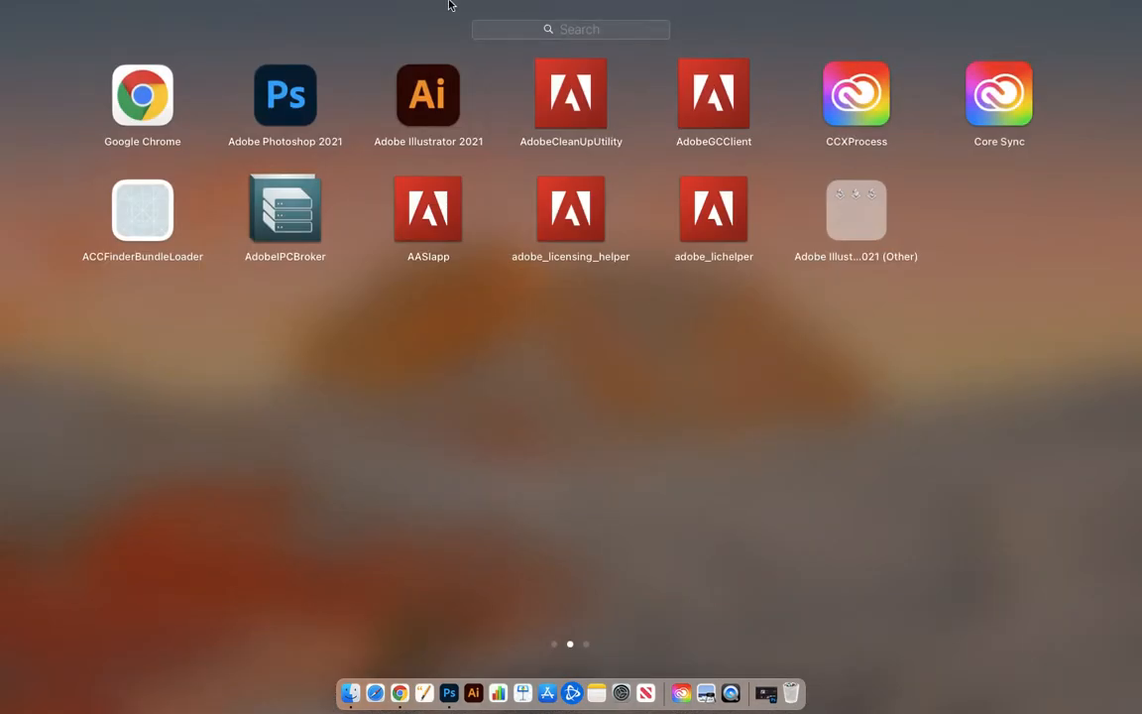
click(598, 38)
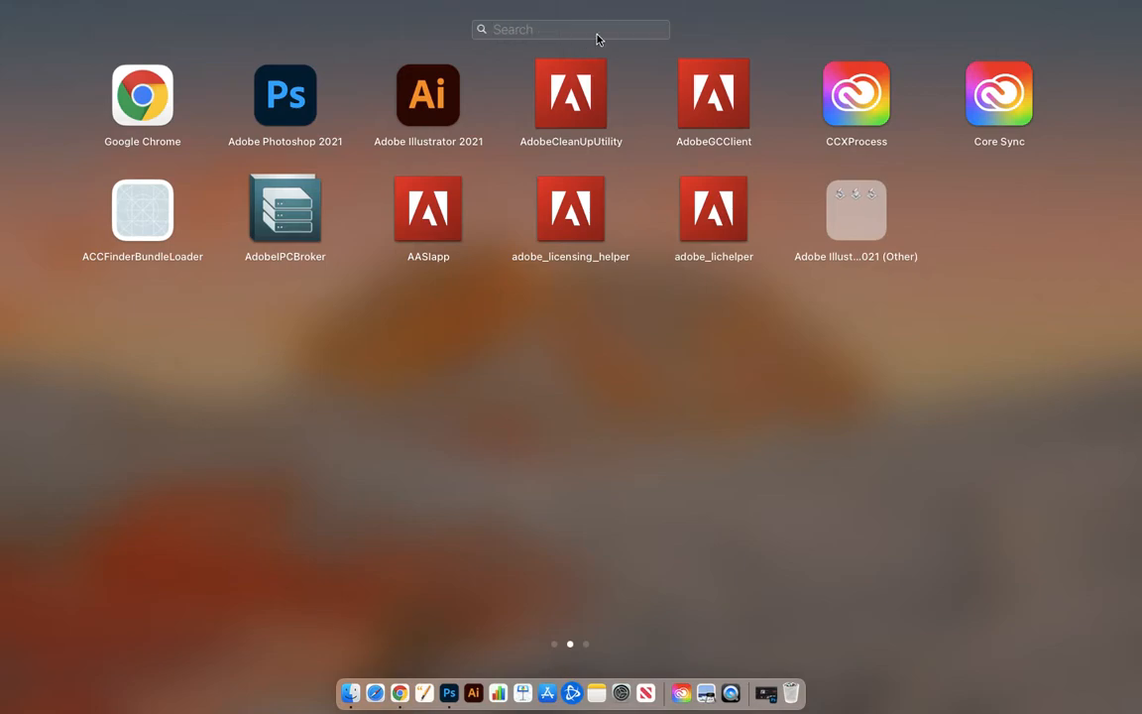
text(photo)
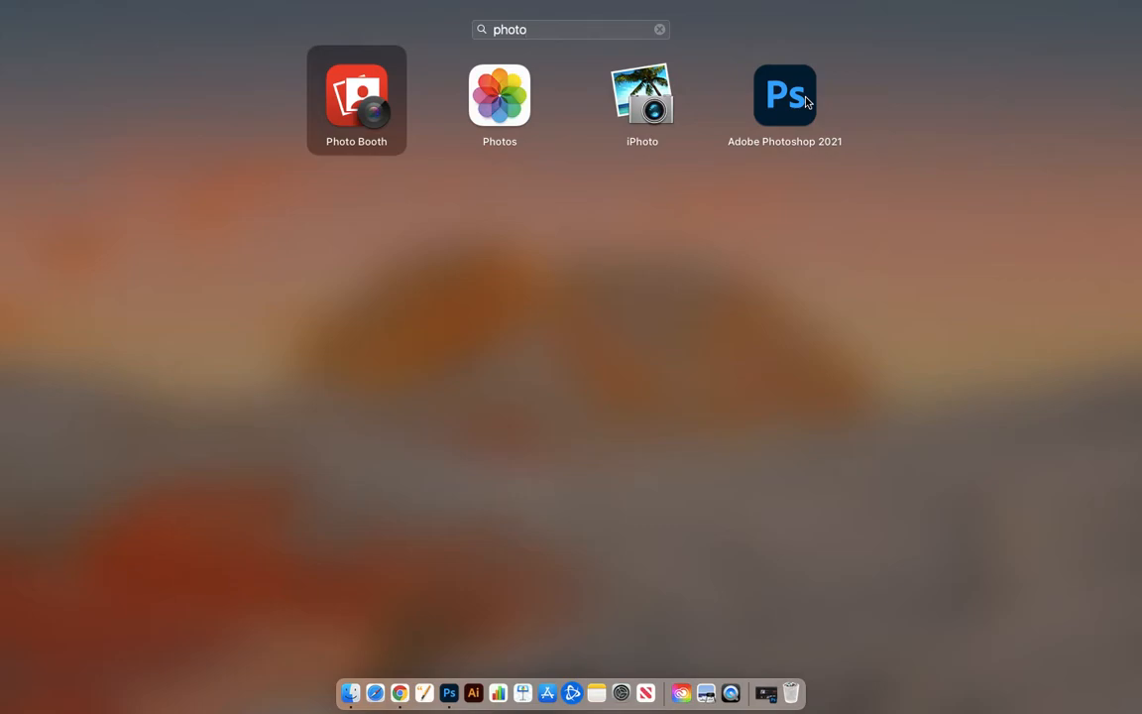
drag(806, 100, 744, 308)
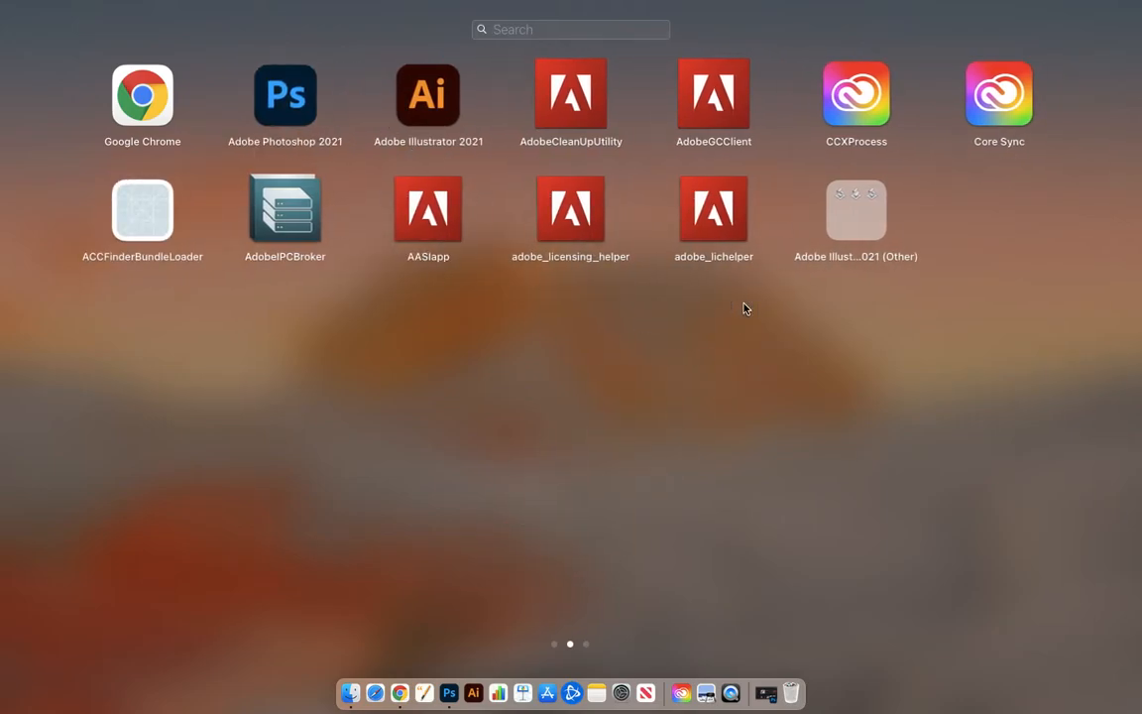
click(449, 684)
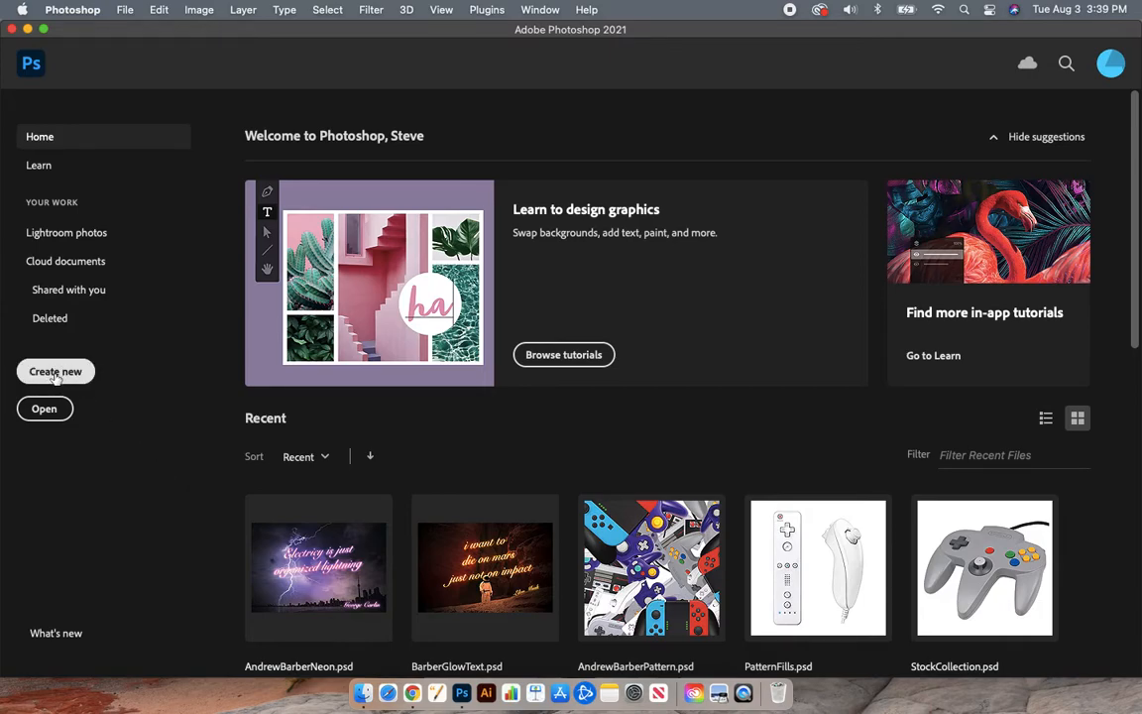
Step: Open the New Document dialog from the File menu
click(125, 12)
mouse_move(138, 14)
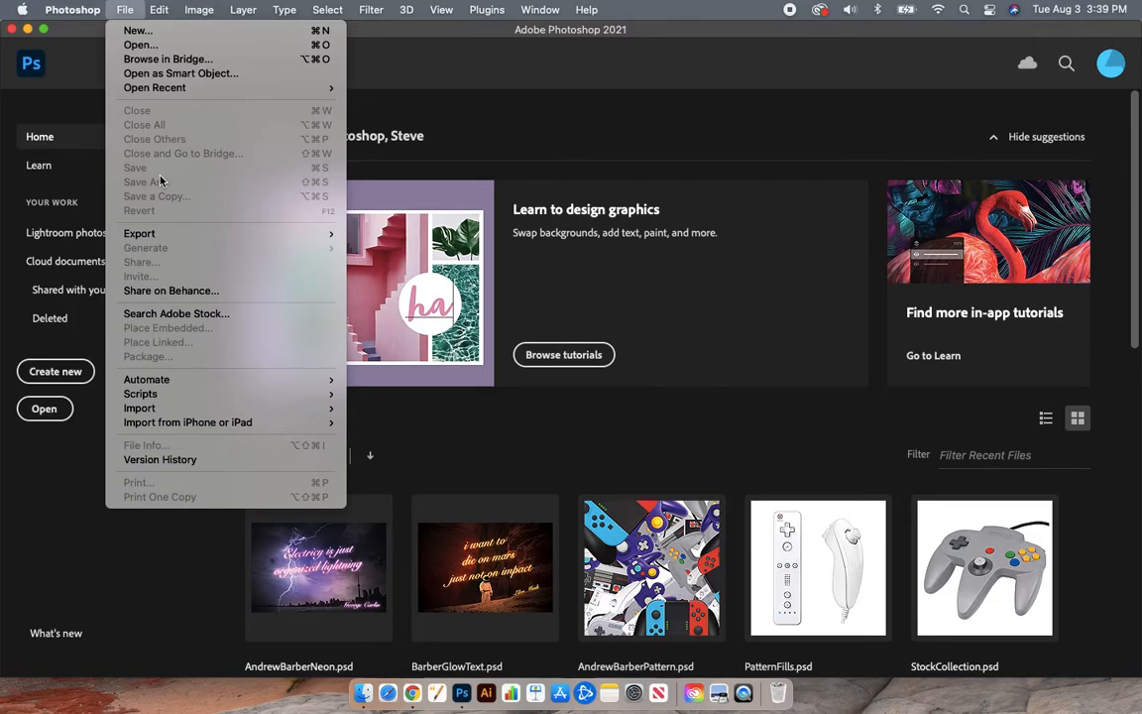
click(134, 31)
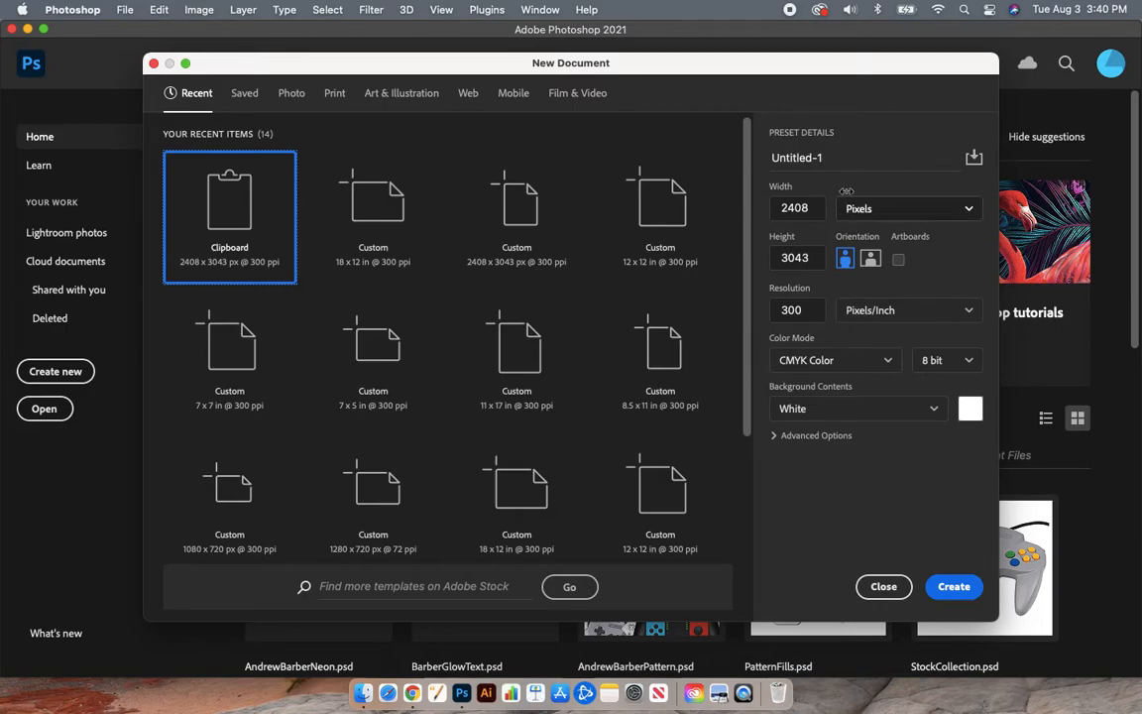
click(837, 158)
drag(837, 158, 696, 143)
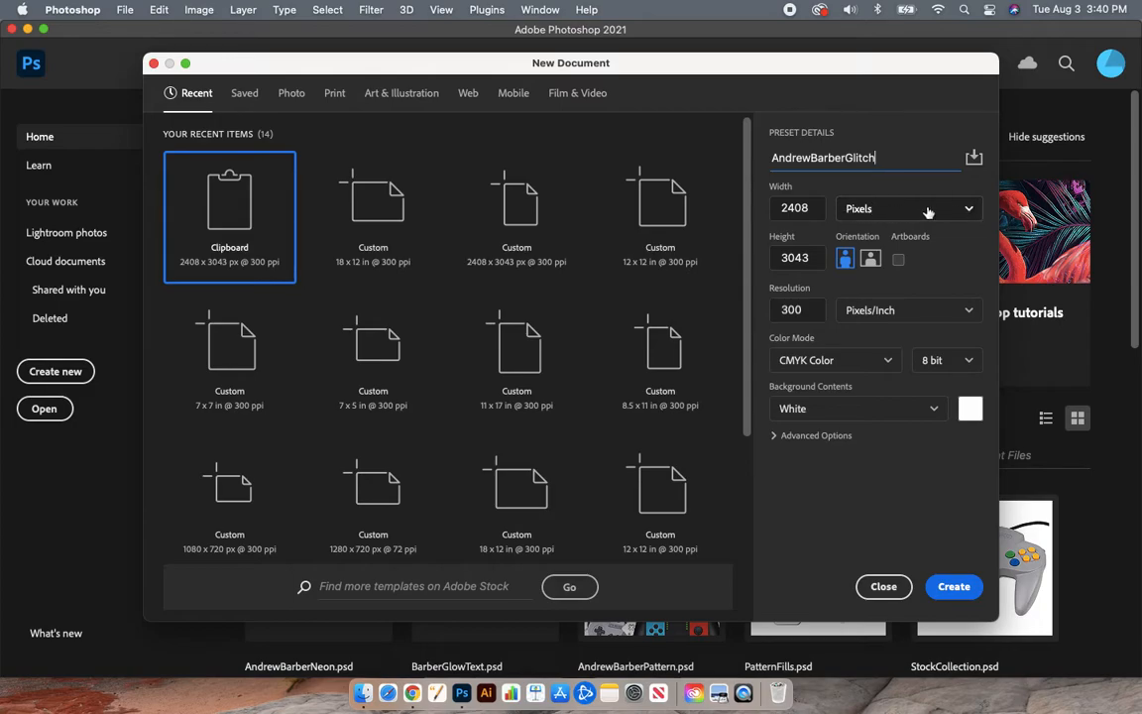
Step: Set the document size to 12 × 18 inches
click(971, 209)
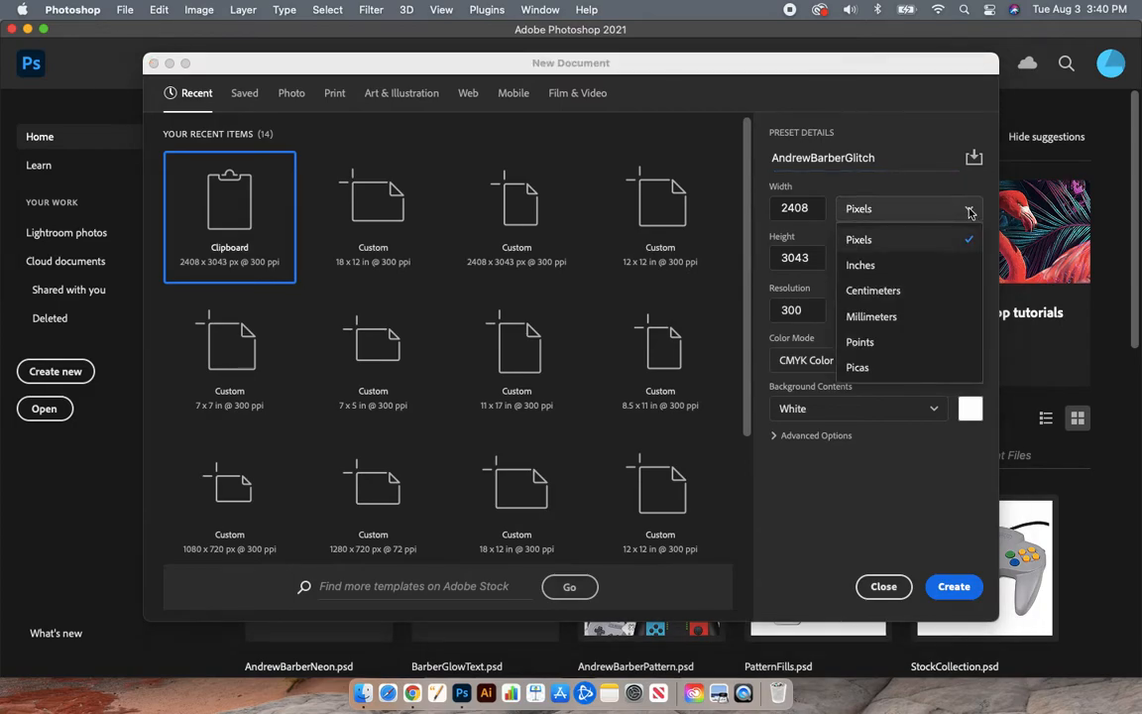
click(924, 269)
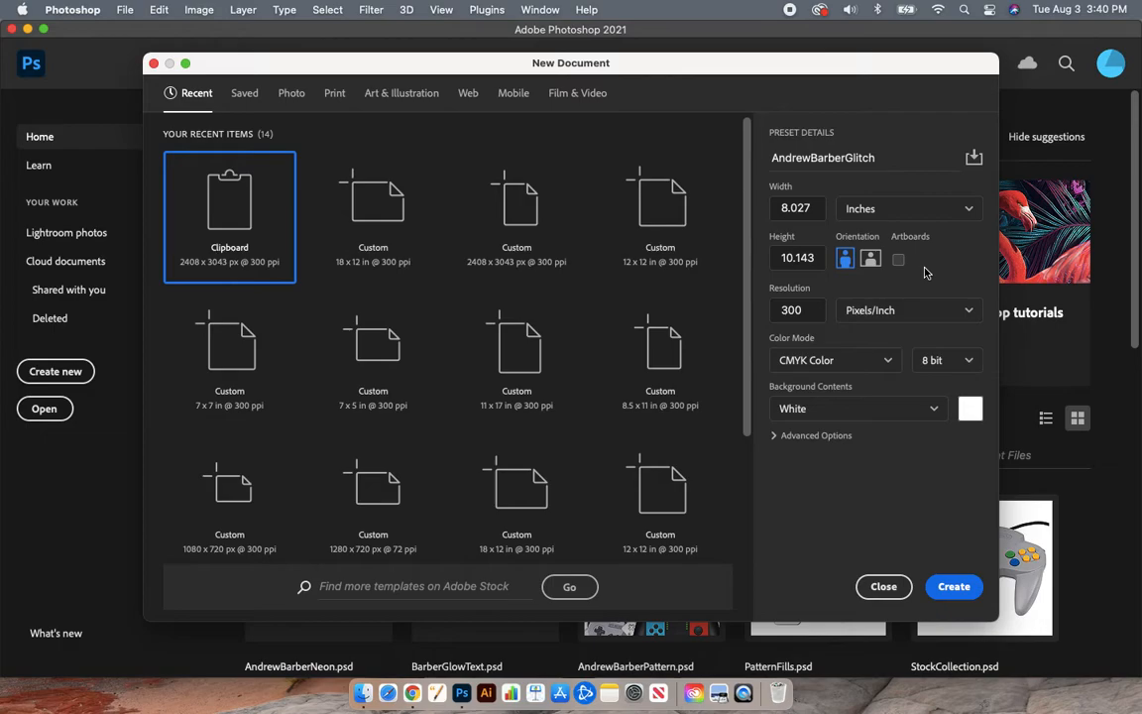
mouse_move(816, 209)
mouse_down()
mouse_move(763, 209)
mouse_move(814, 208)
mouse_up()
double_click(814, 208)
text(12)
double_click(814, 258)
text(18)
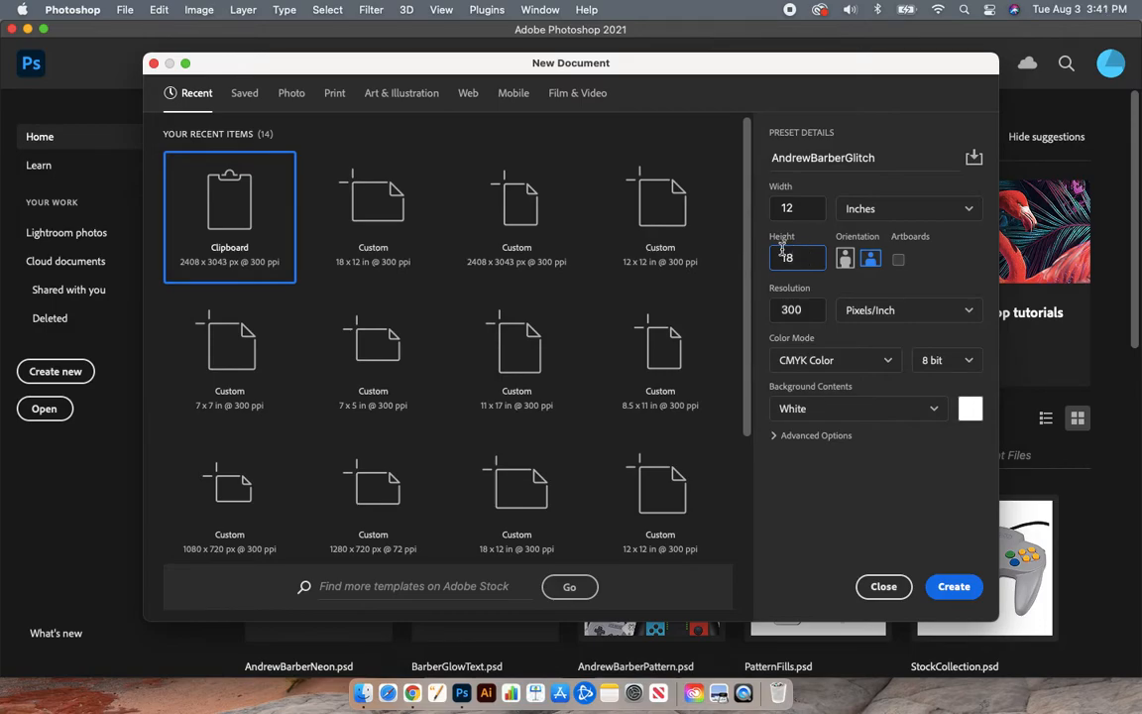
Step: Keep portrait orientation at 12 × 18 inches and set the colour mode to RGB Color
click(845, 261)
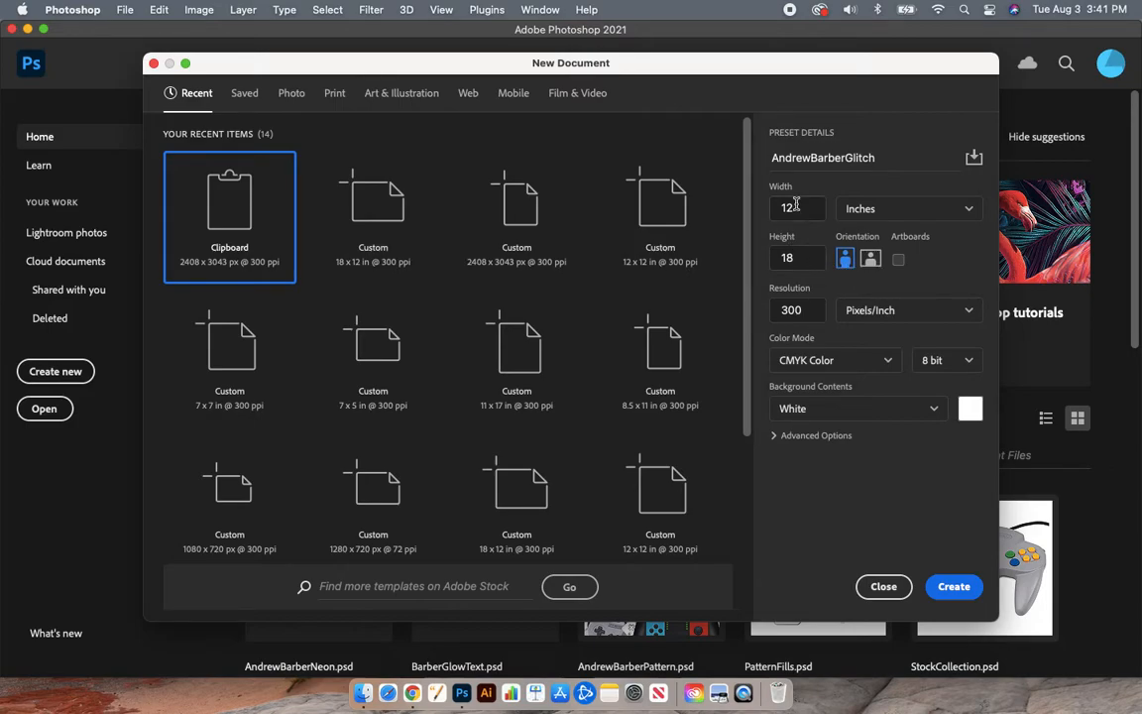
click(870, 258)
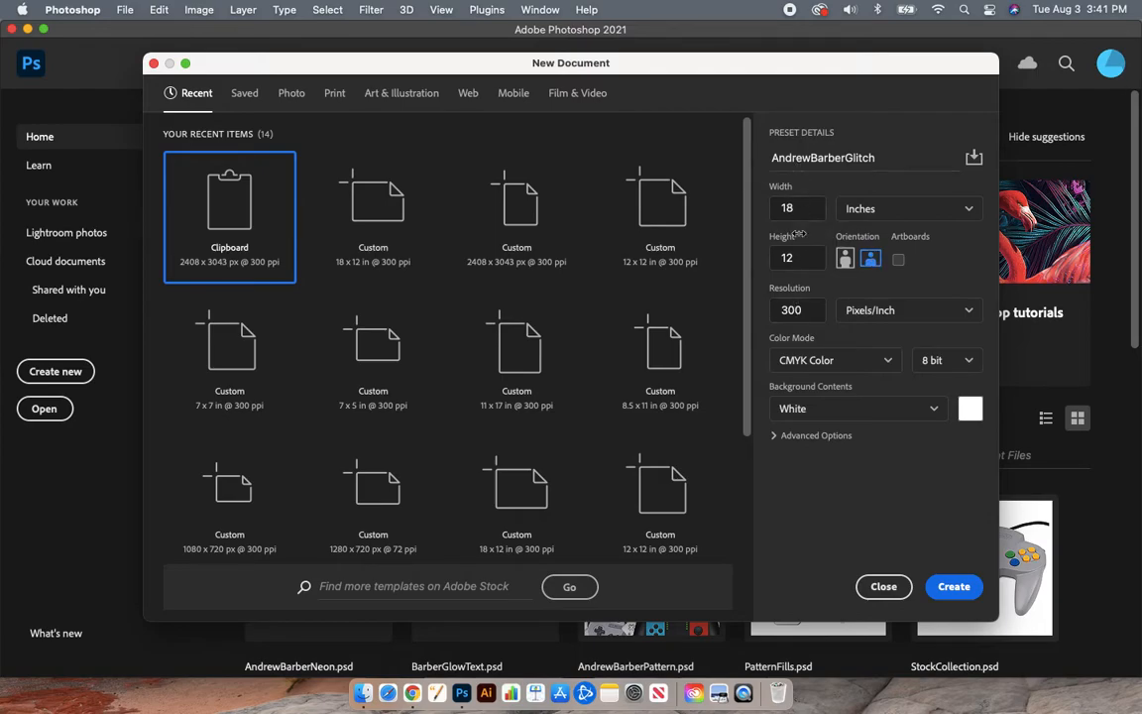
click(844, 259)
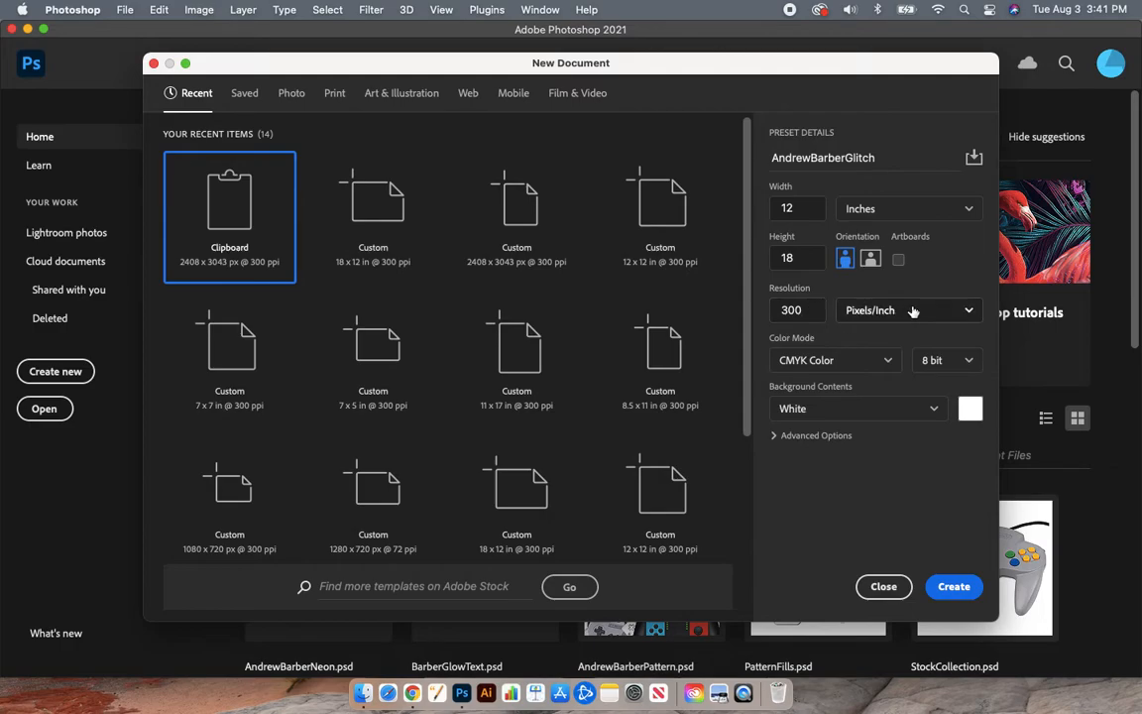
click(887, 362)
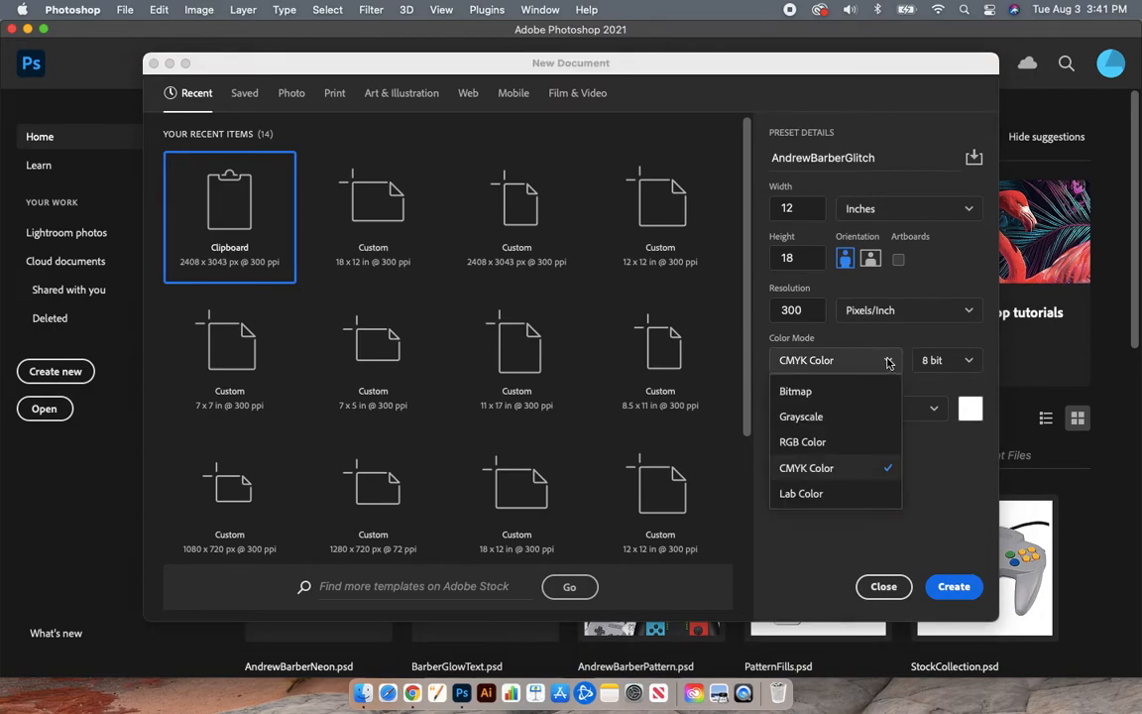
click(816, 443)
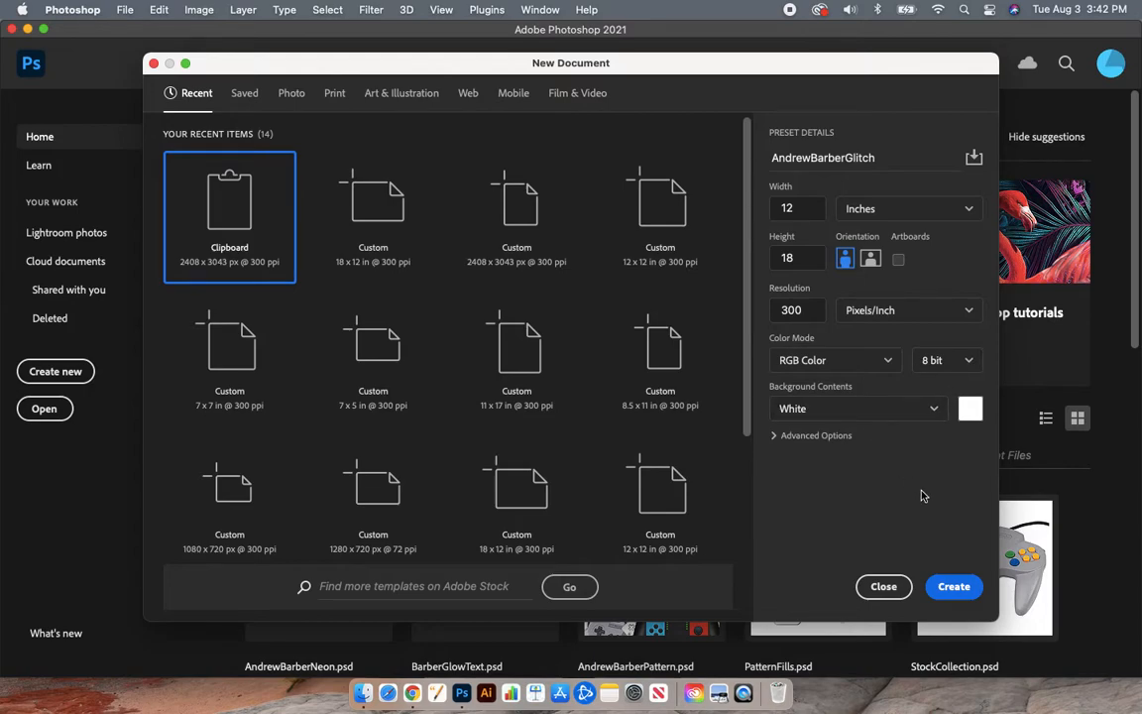
Step: Create the 3600 × 5400 px document and narrow the window to reveal the desktop
click(954, 586)
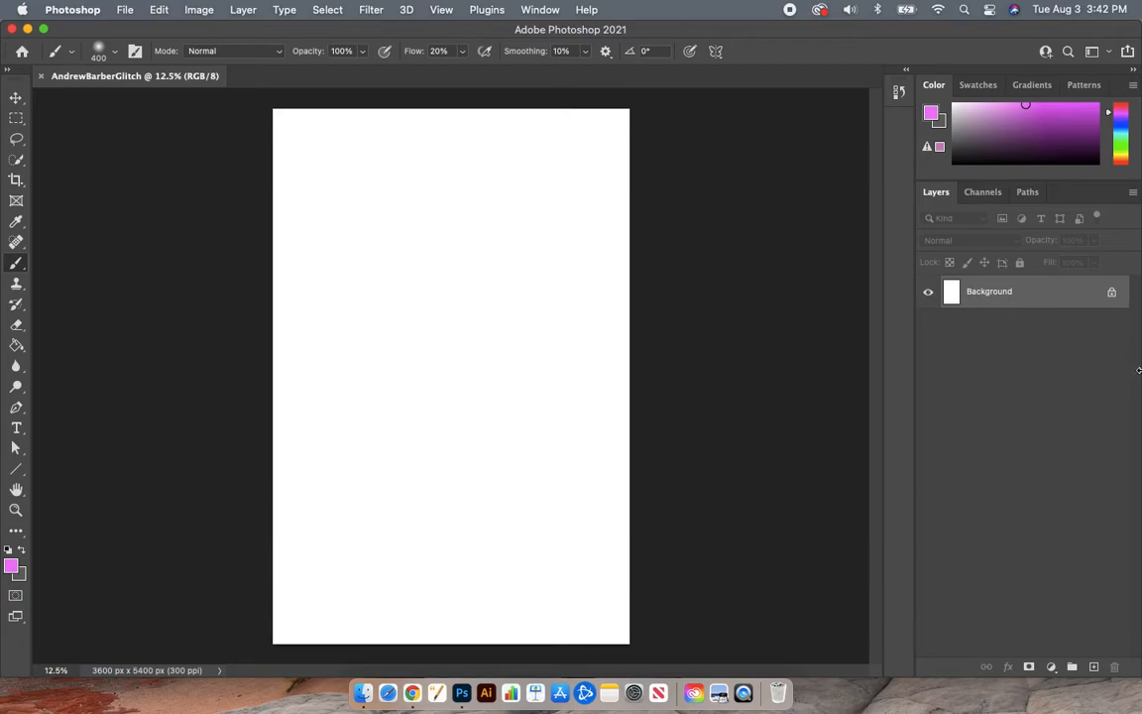
drag(1139, 370, 1028, 376)
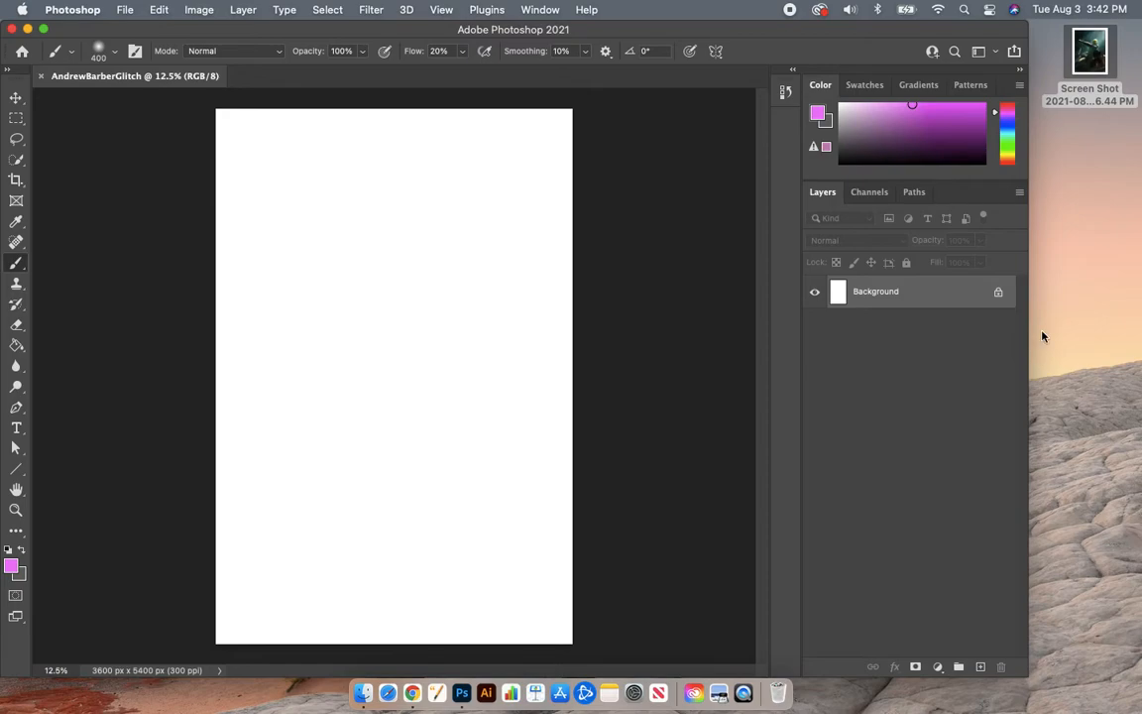
Step: Place the desktop screenshot onto the canvas and scale it to fill the whole canvas
drag(1096, 57, 432, 352)
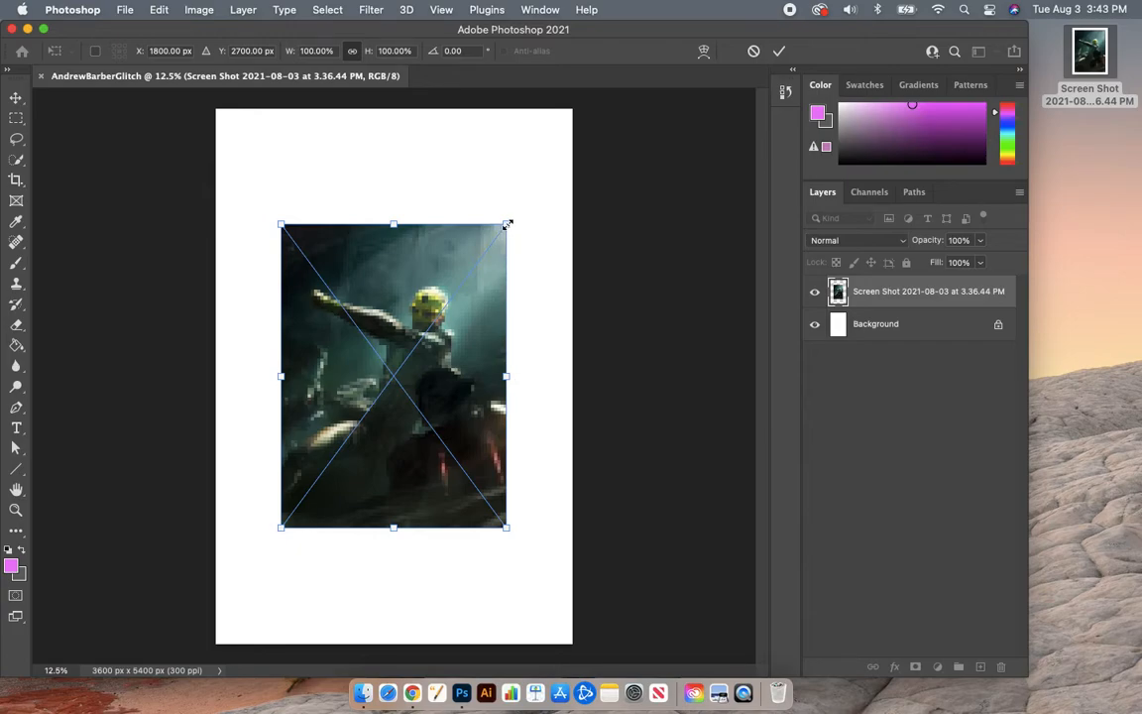
drag(506, 225, 592, 106)
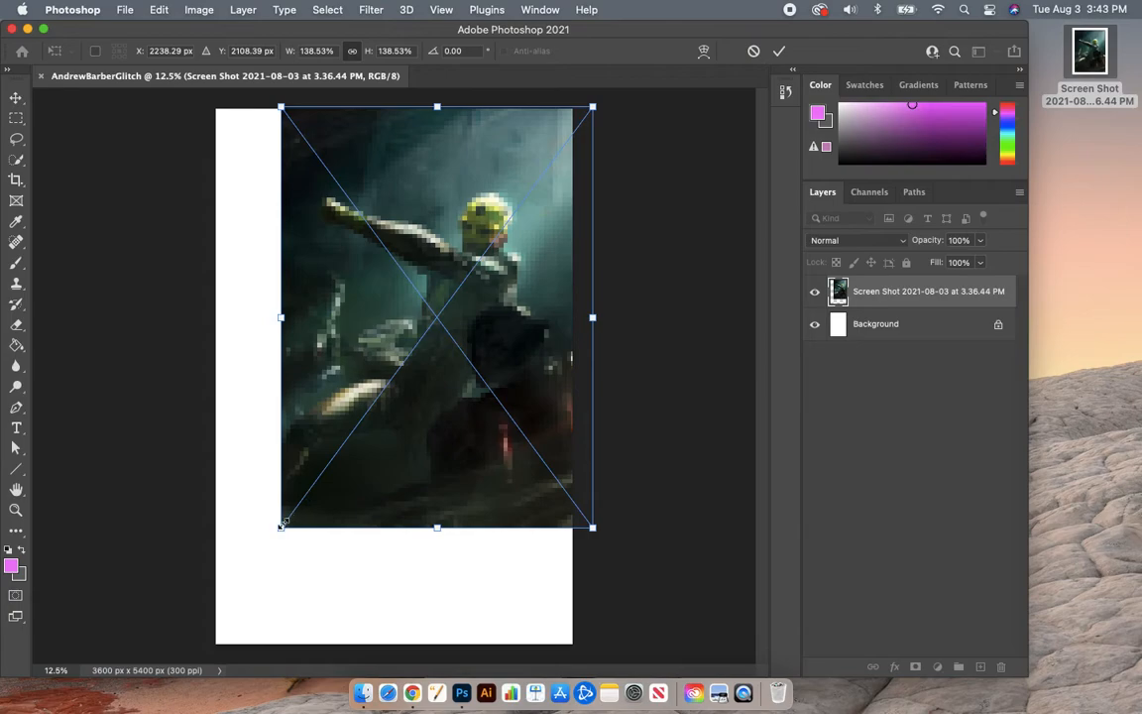
drag(280, 525, 192, 646)
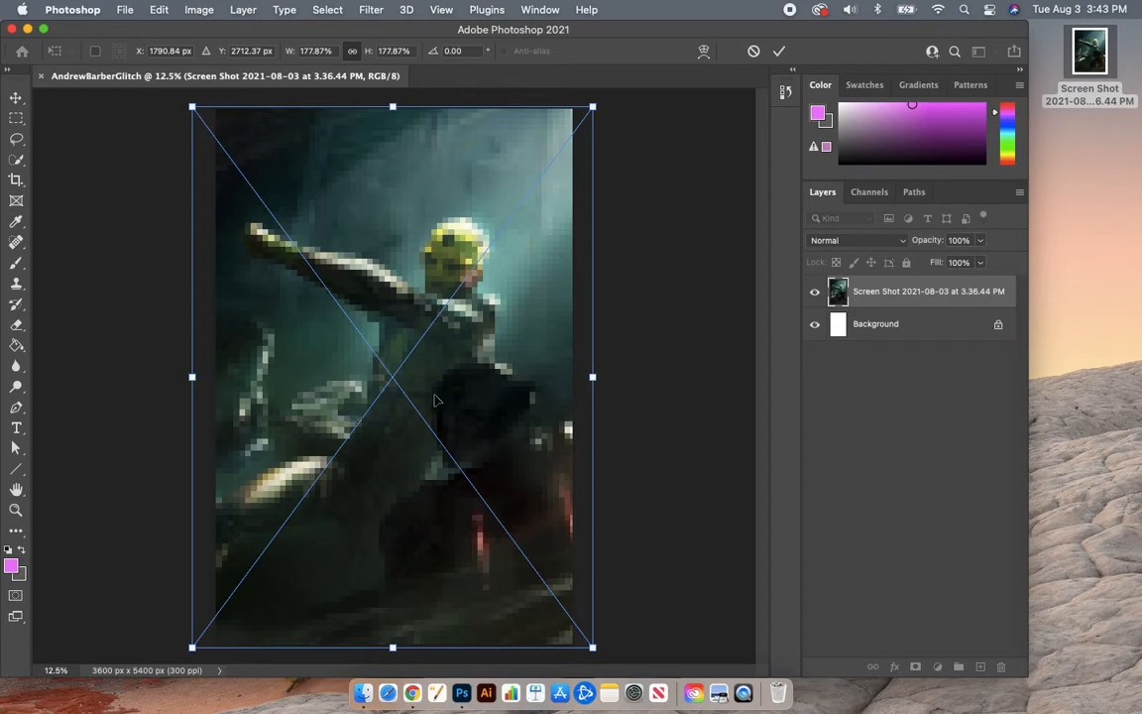
key(Return)
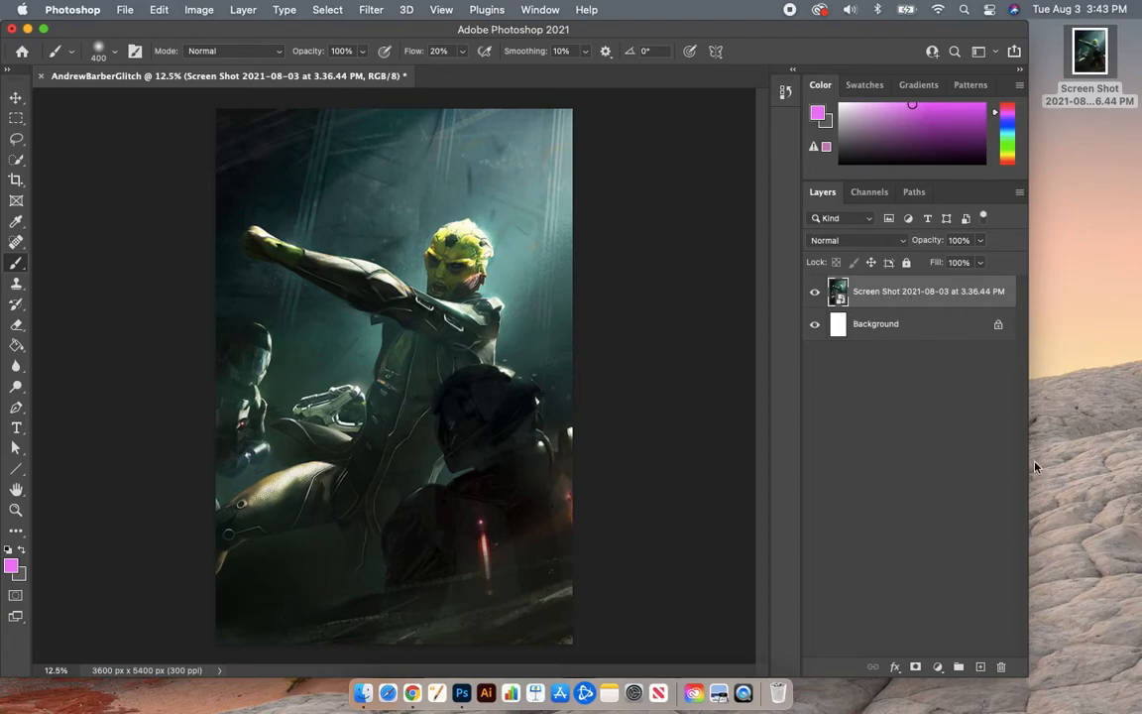
Step: Widen the window to full width and rename the screenshot layer 'Stock Photo'
drag(1027, 466, 1140, 462)
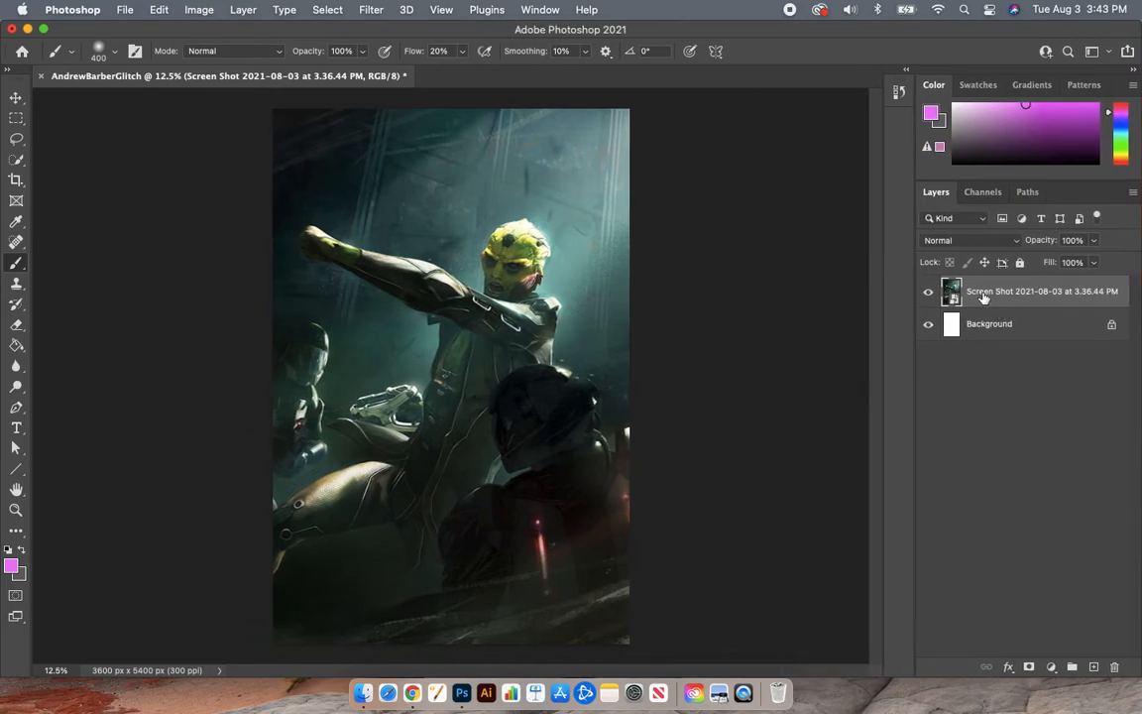
double_click(1021, 290)
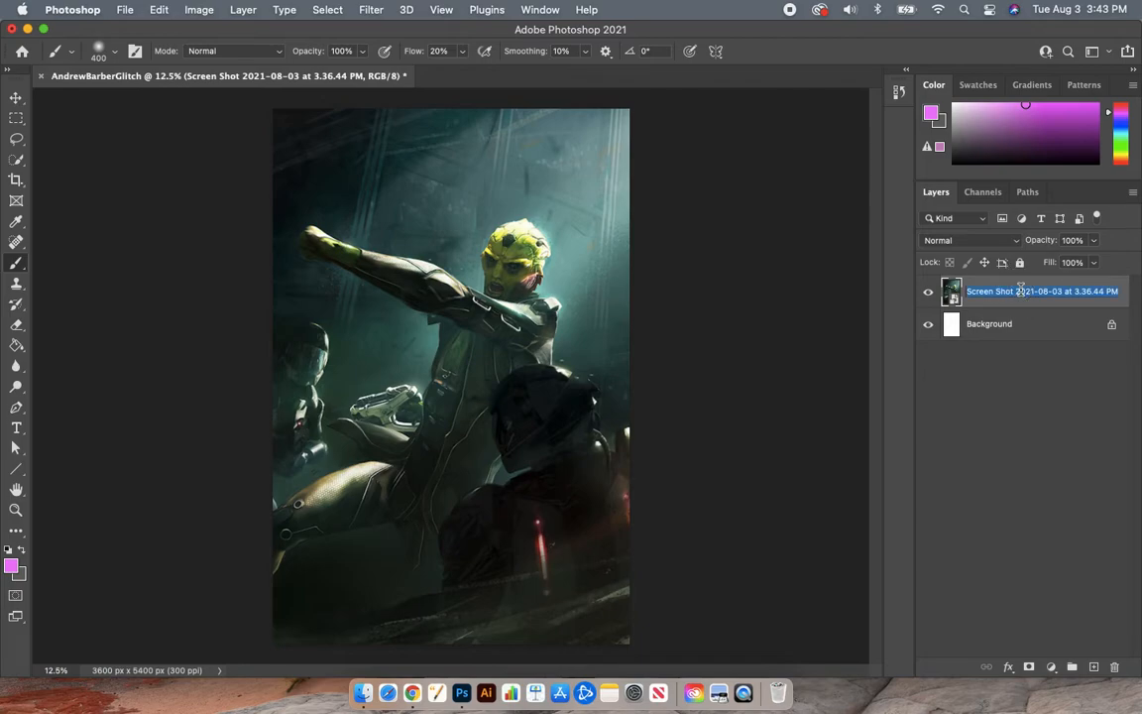
text(Stock Photo)
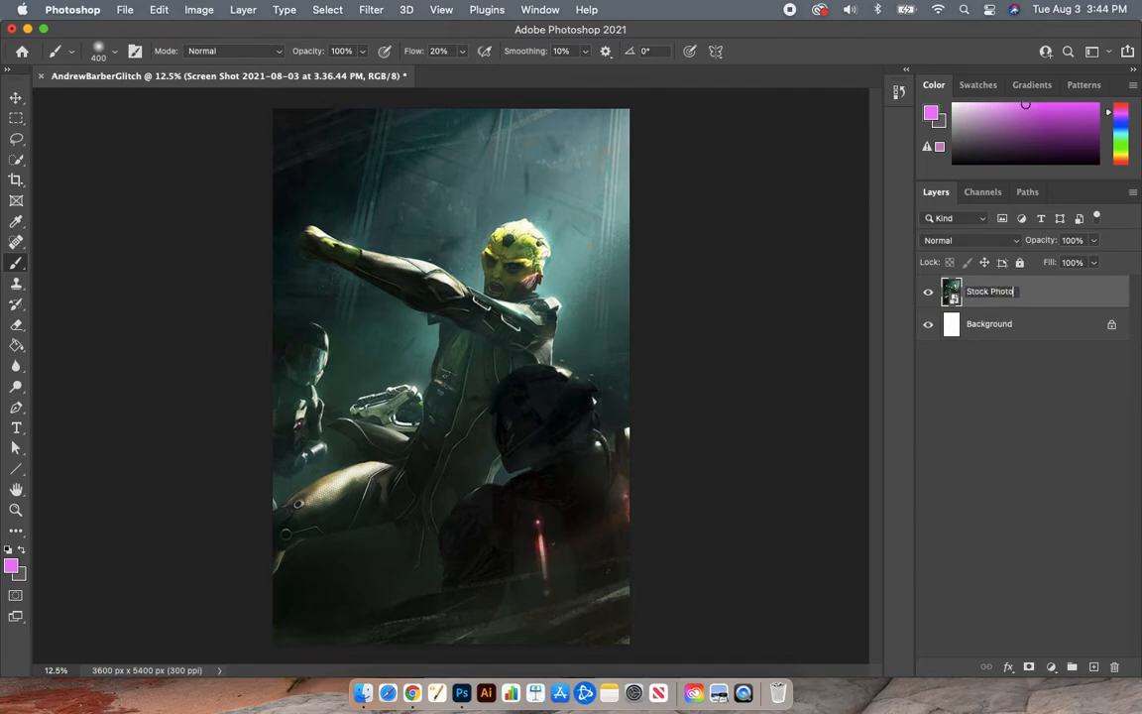
key(Return)
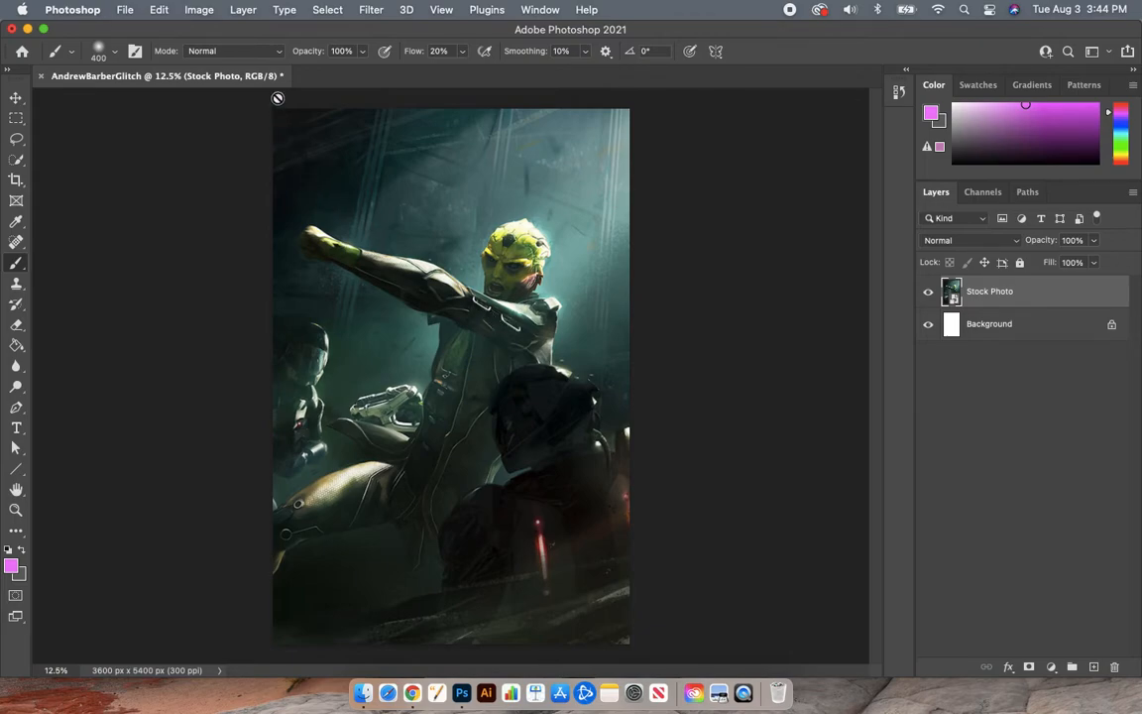
click(196, 12)
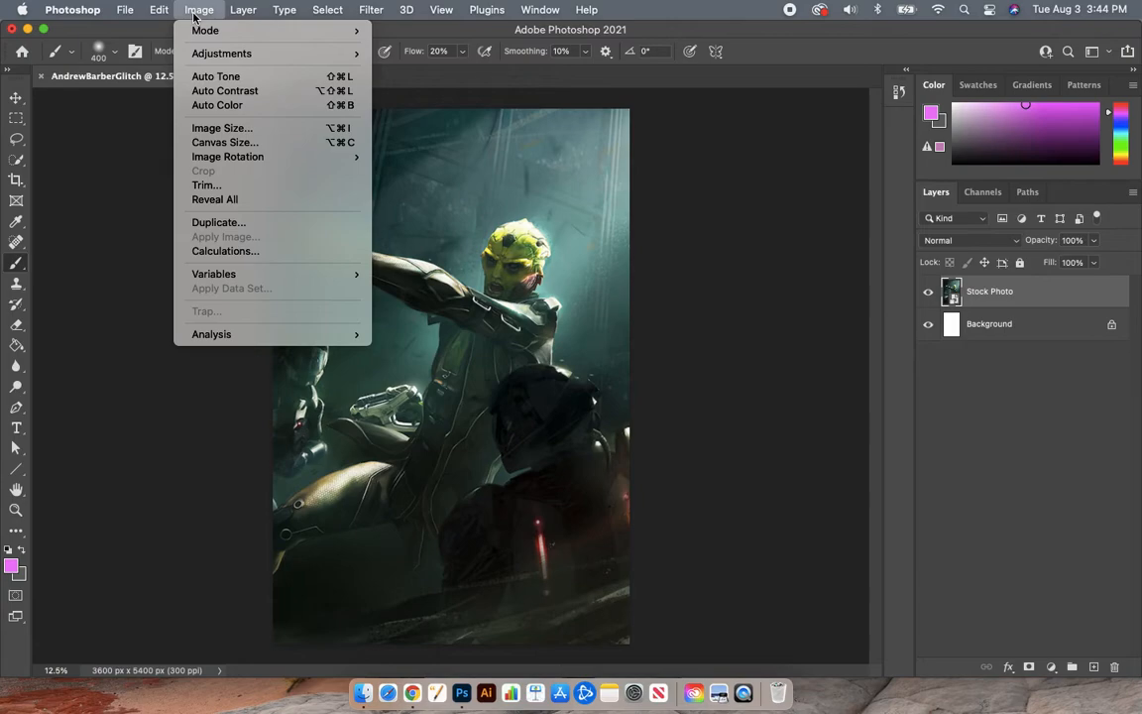
mouse_move(210, 54)
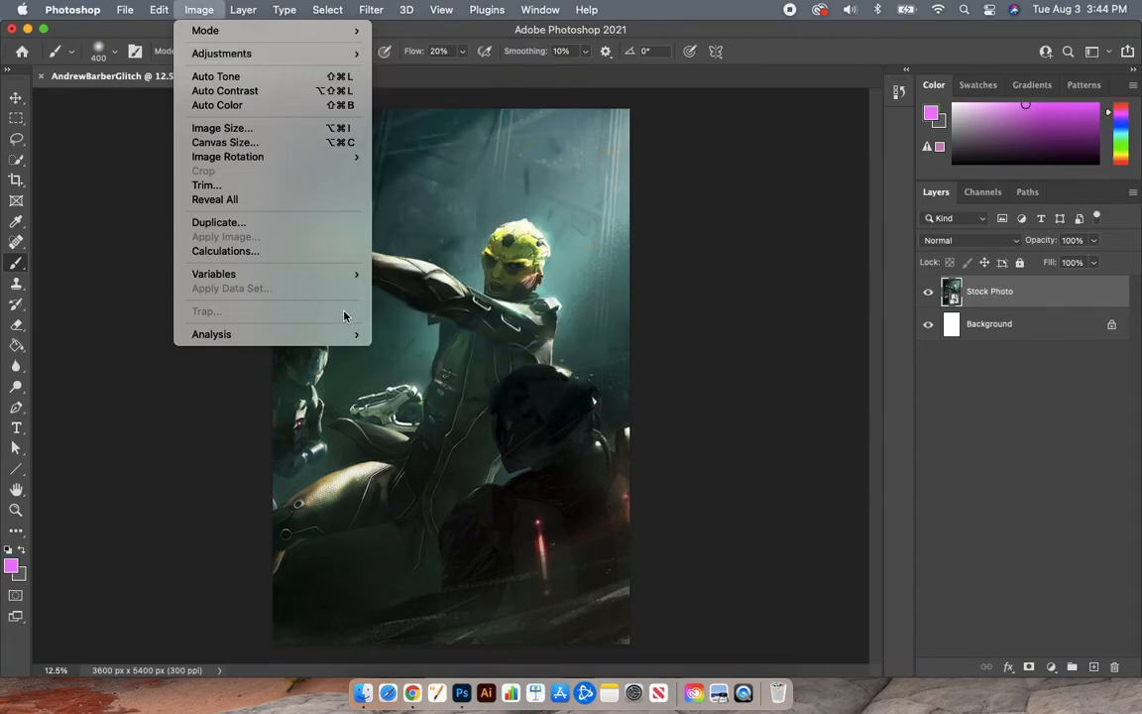
click(550, 179)
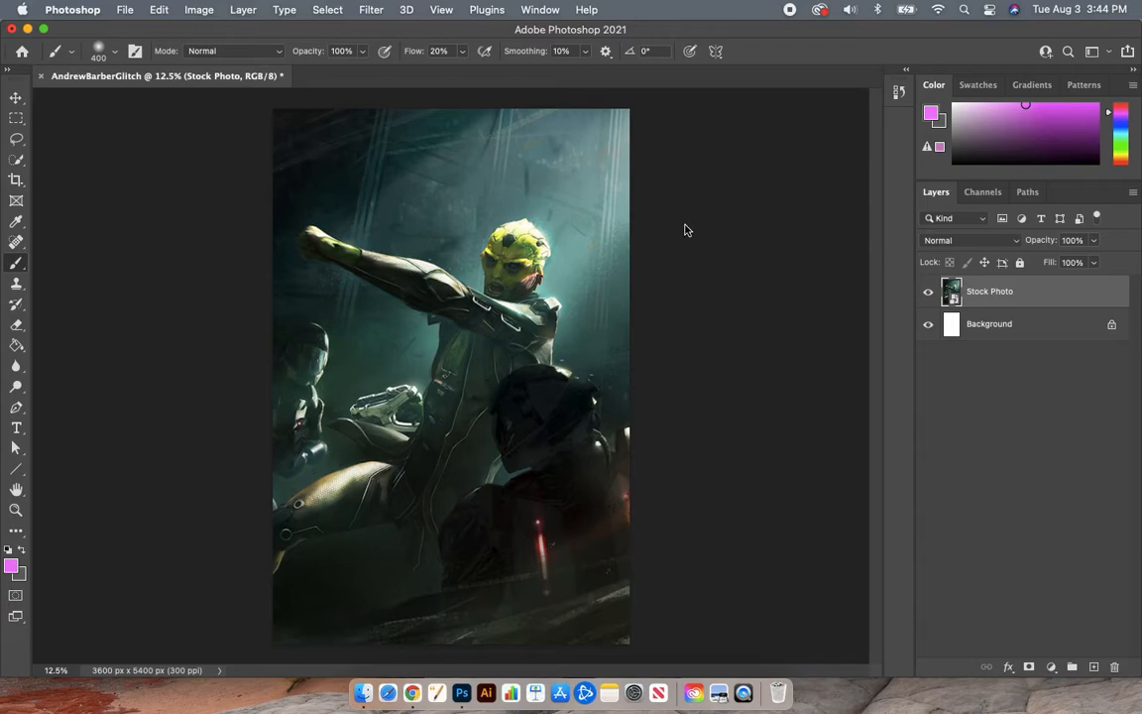
click(193, 11)
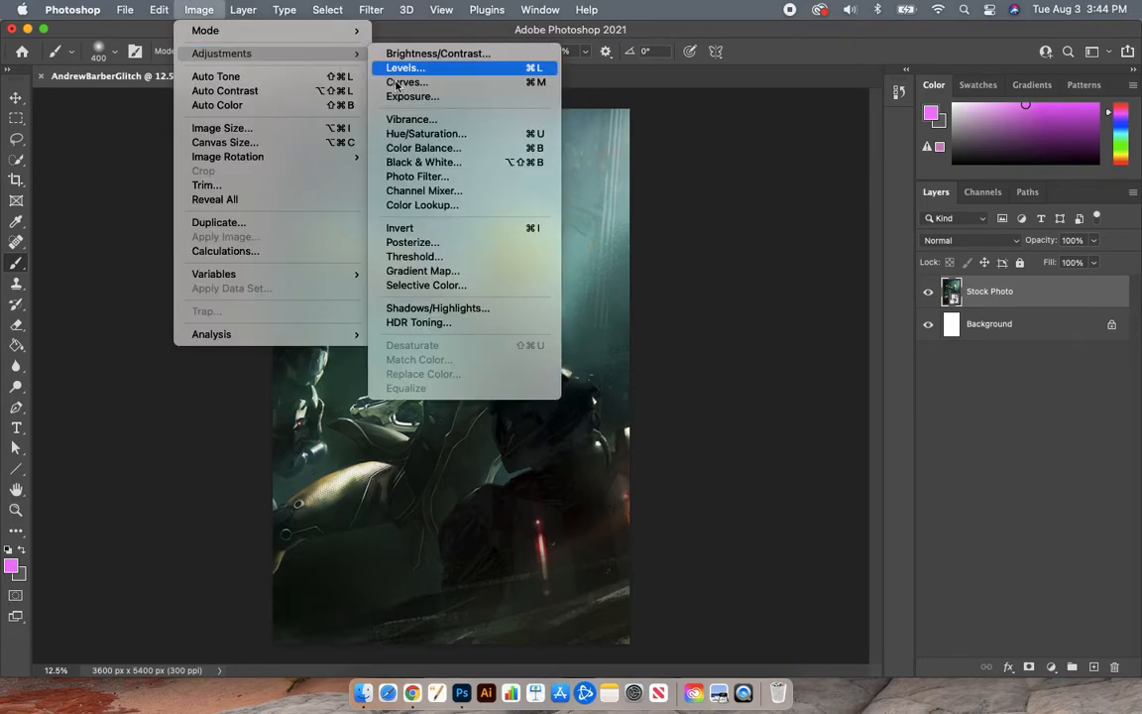
click(717, 318)
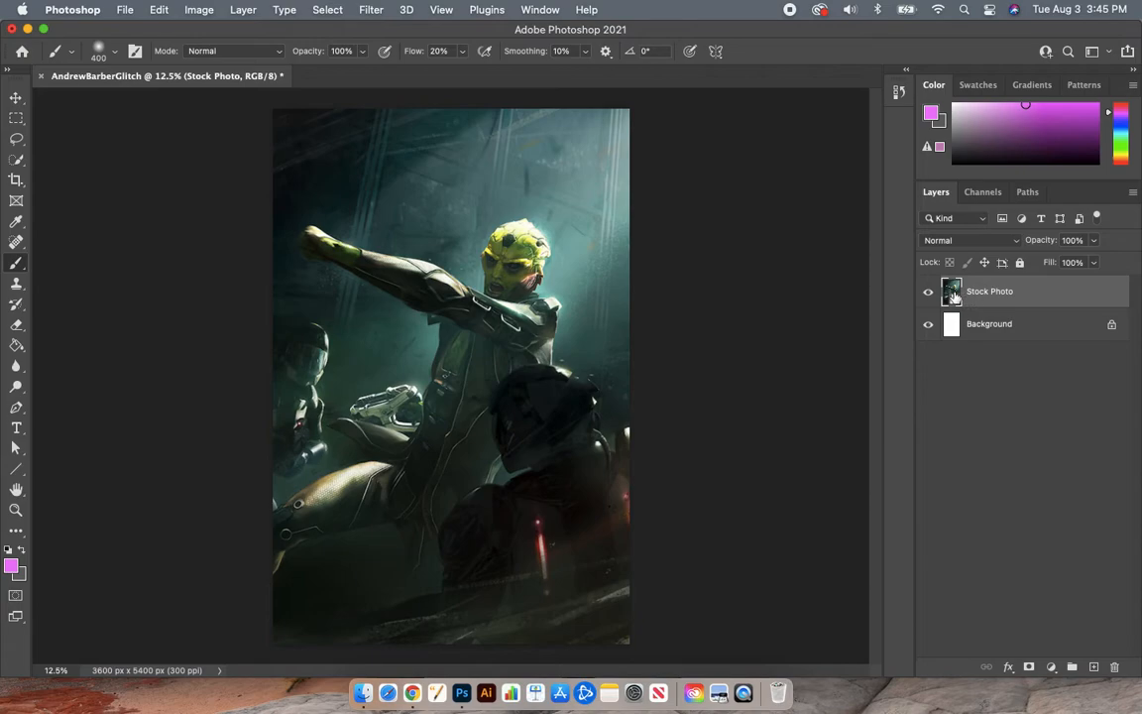
Step: Apply Rasterize Layer to Stock Photo from its layer context menu
right_click(955, 297)
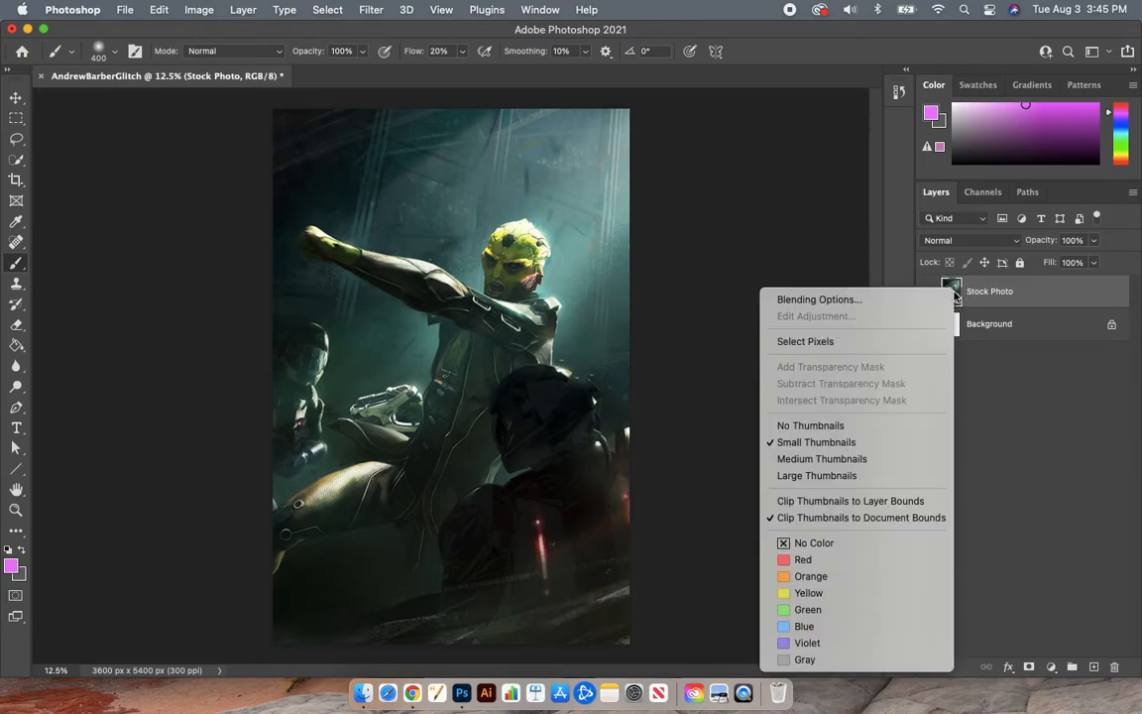
click(1001, 387)
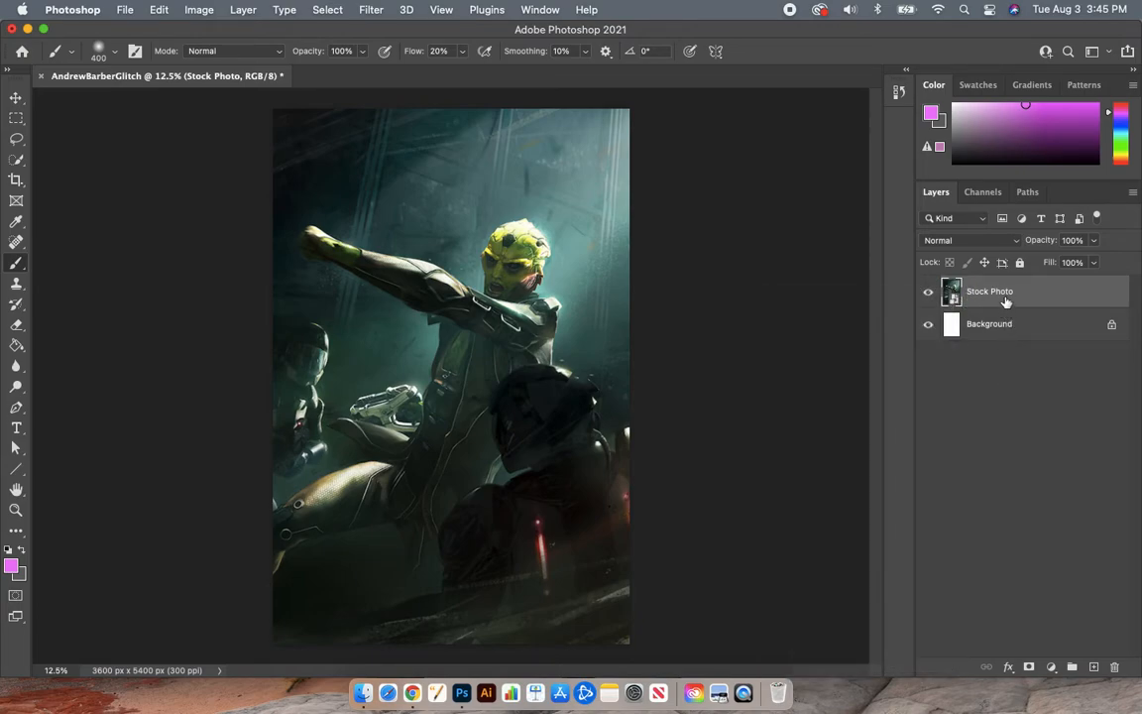
right_click(1004, 298)
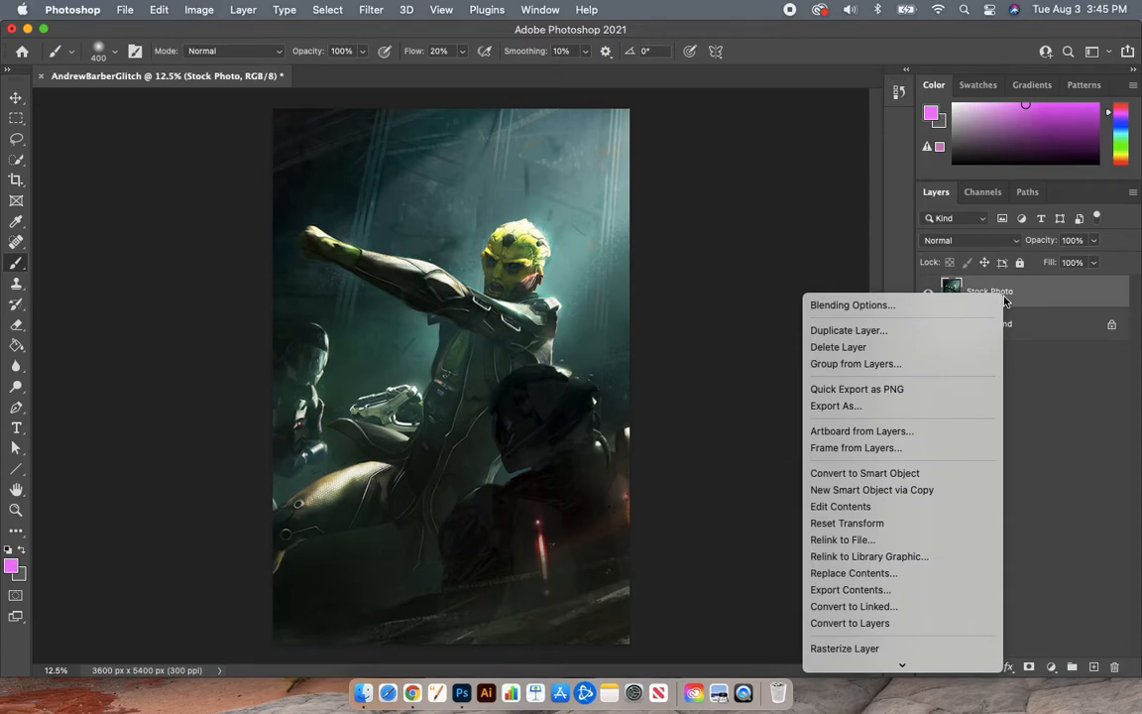
scroll(922, 480, down, 2)
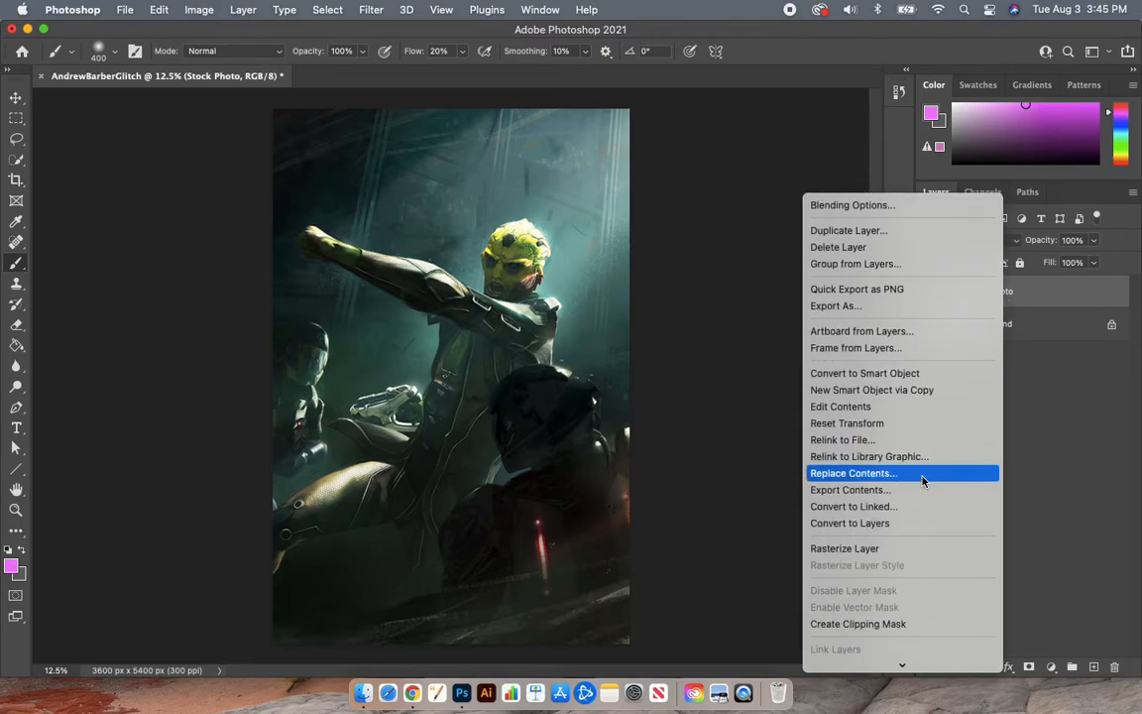
click(1066, 405)
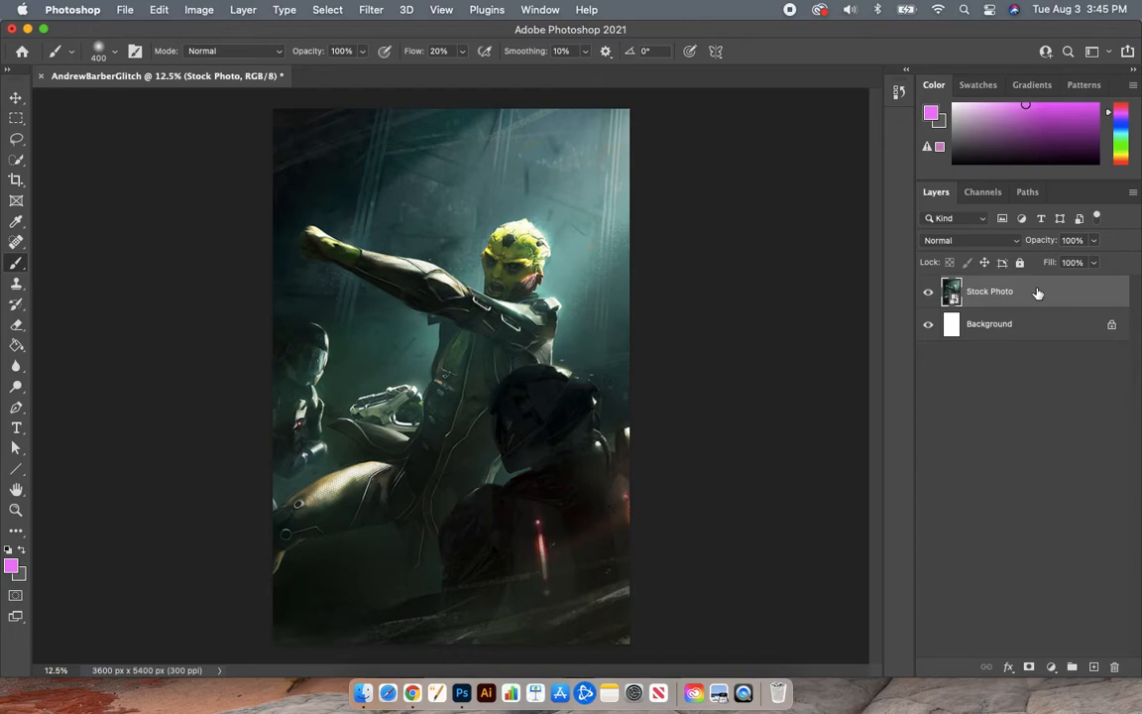
right_click(1038, 294)
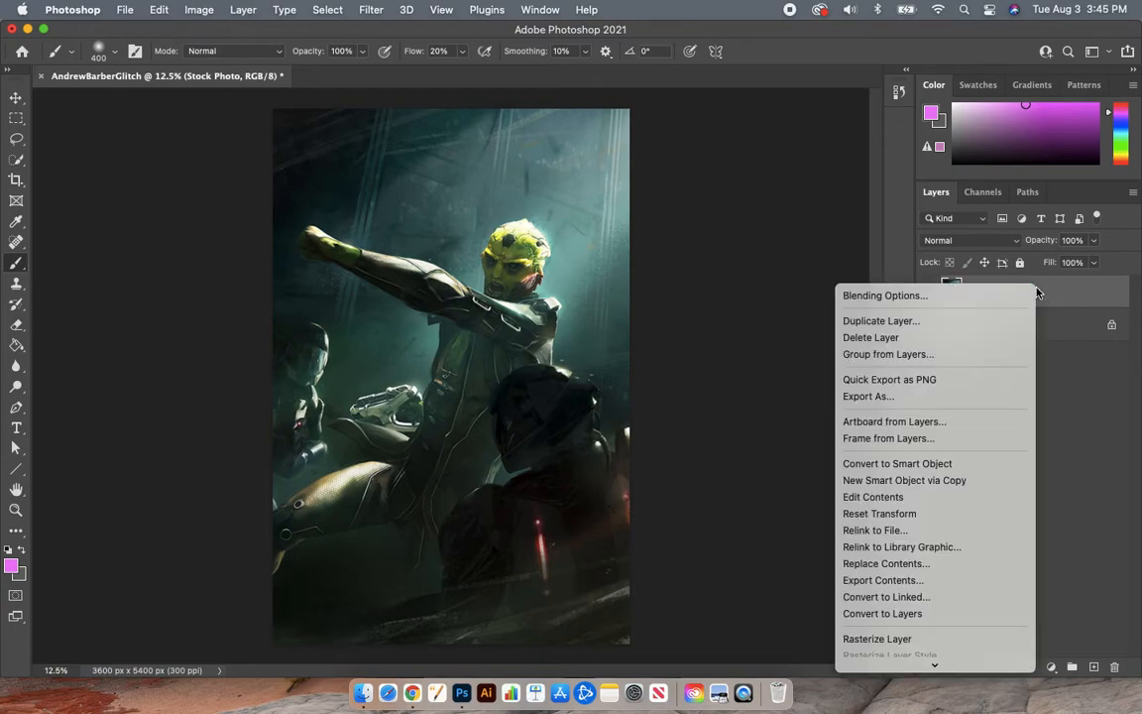
scroll(928, 551, down, 5)
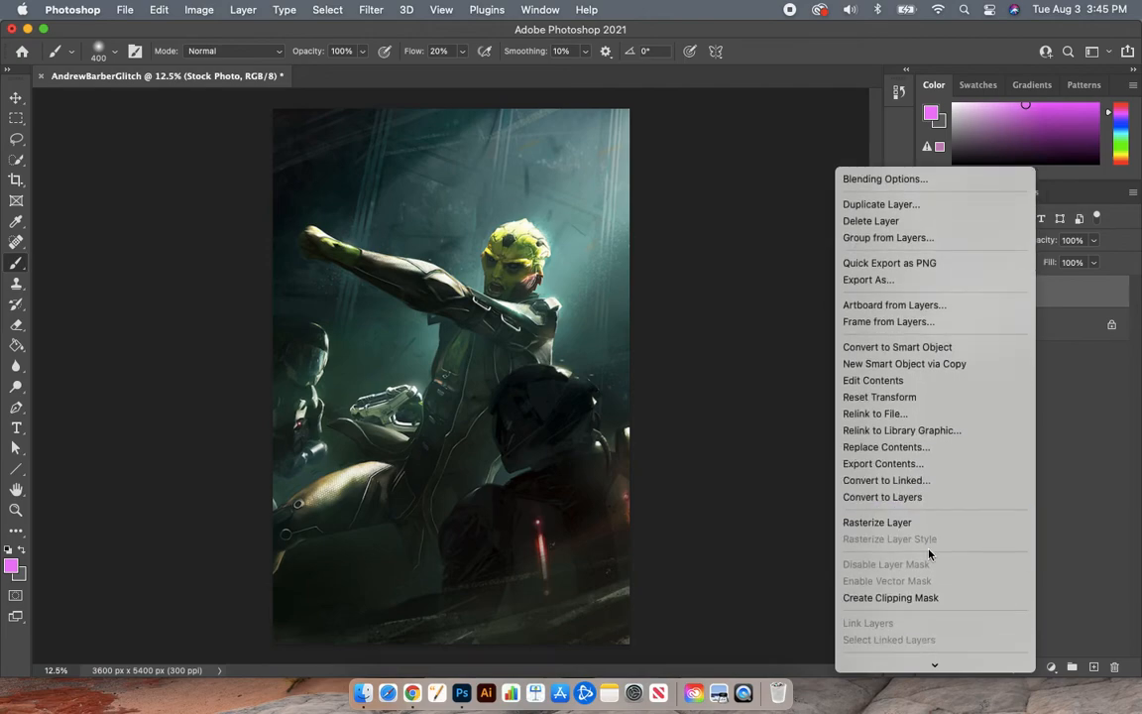
scroll(928, 553, down, 3)
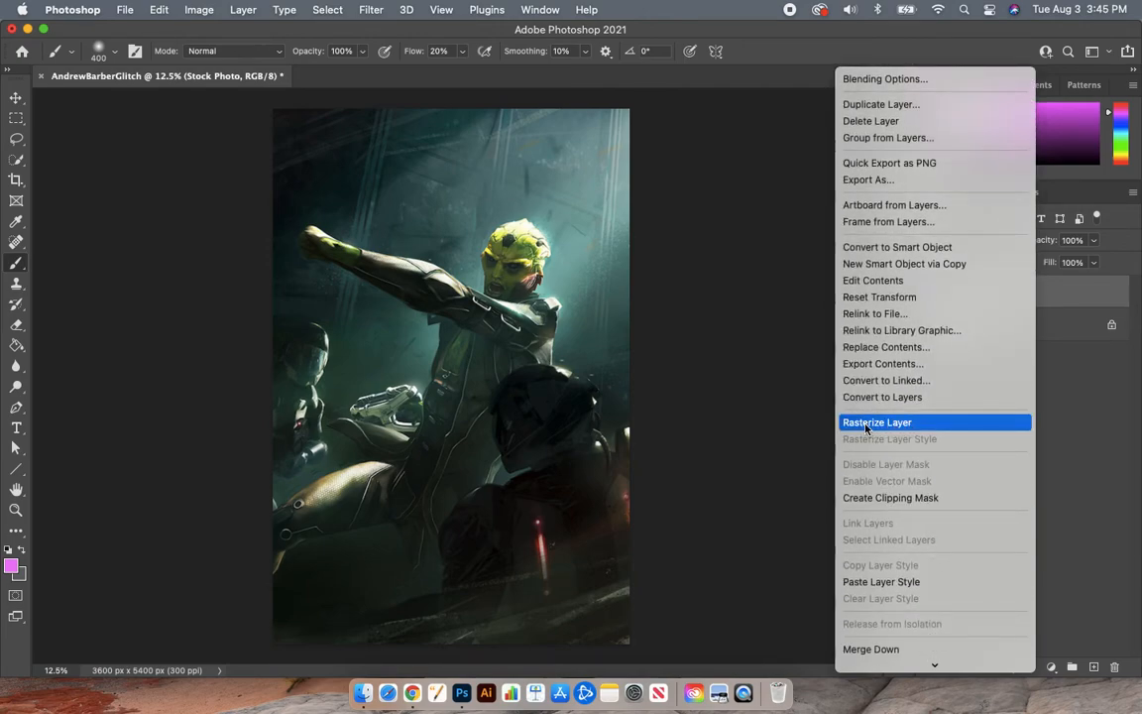
click(906, 423)
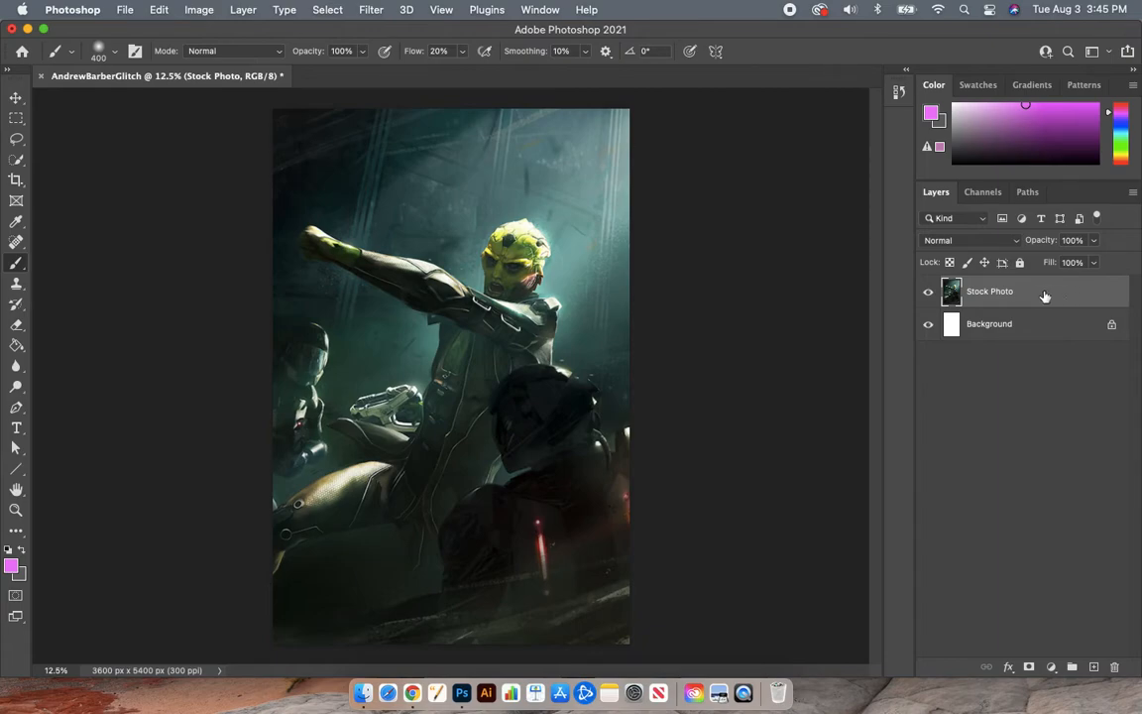
Step: Apply Image > Adjustments > Desaturate to the Stock Photo layer
click(196, 12)
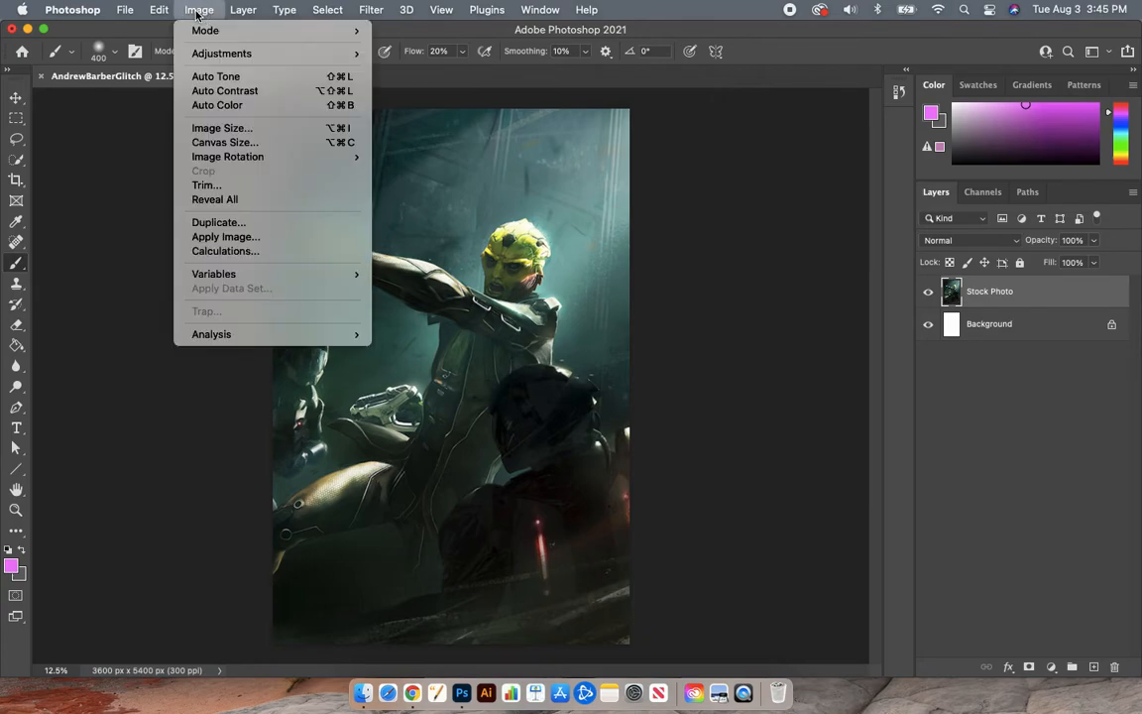
mouse_move(225, 54)
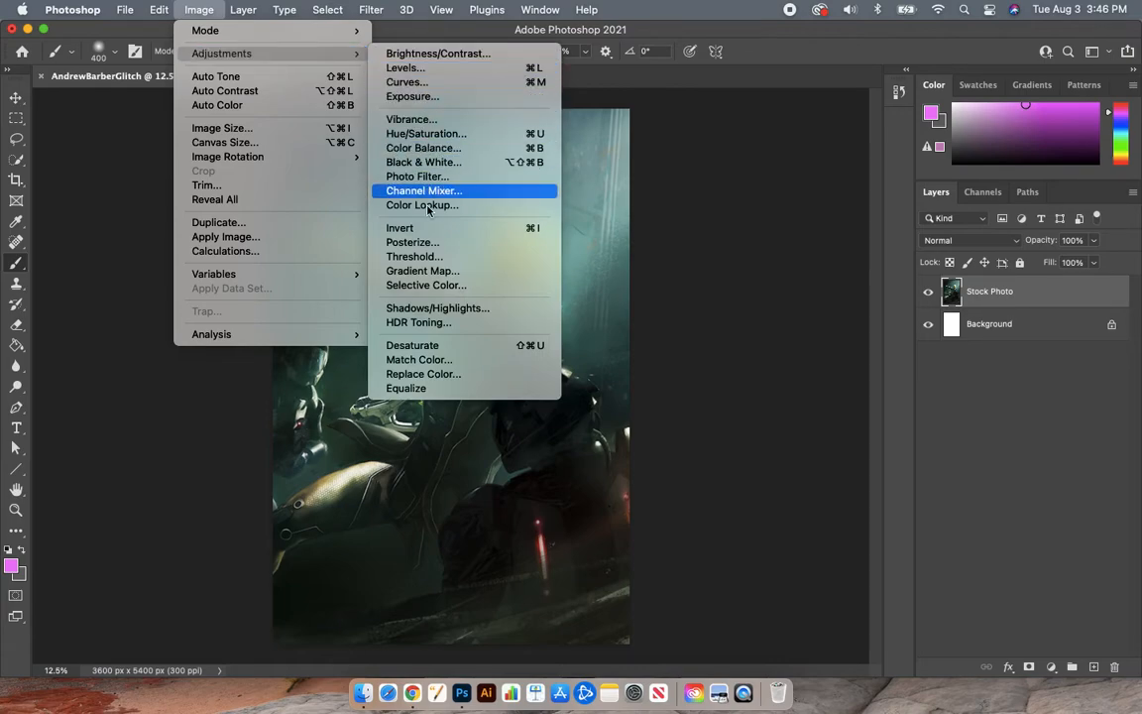
click(452, 346)
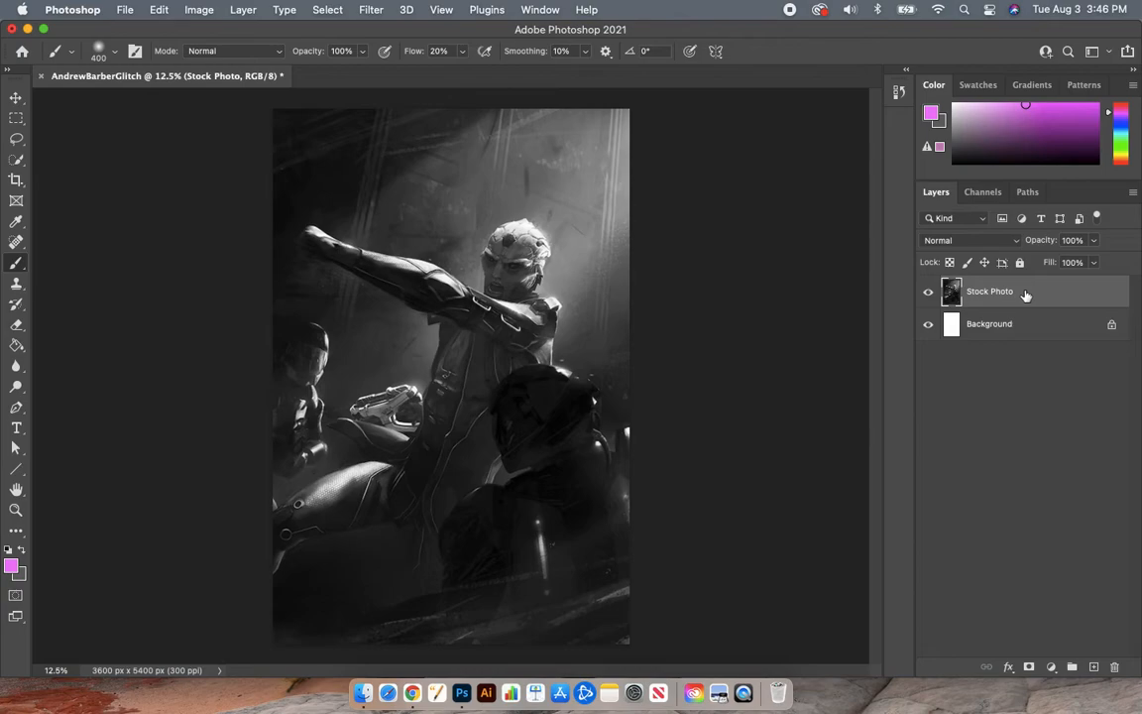
Step: Drag Stock Photo onto the New Layer button to create 'Stock Photo copy'
drag(1023, 296, 1075, 282)
drag(1045, 299, 1094, 666)
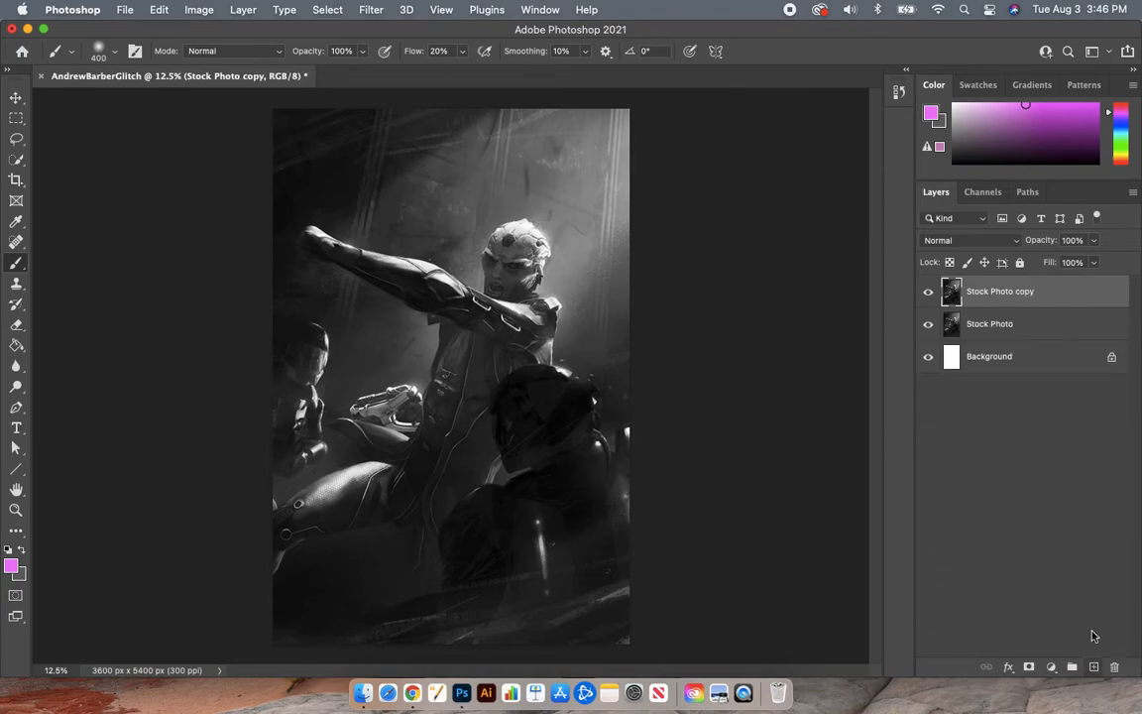
Step: Untick the R channel in Stock Photo copy's Advanced Blending so only green and blue blend
double_click(1067, 299)
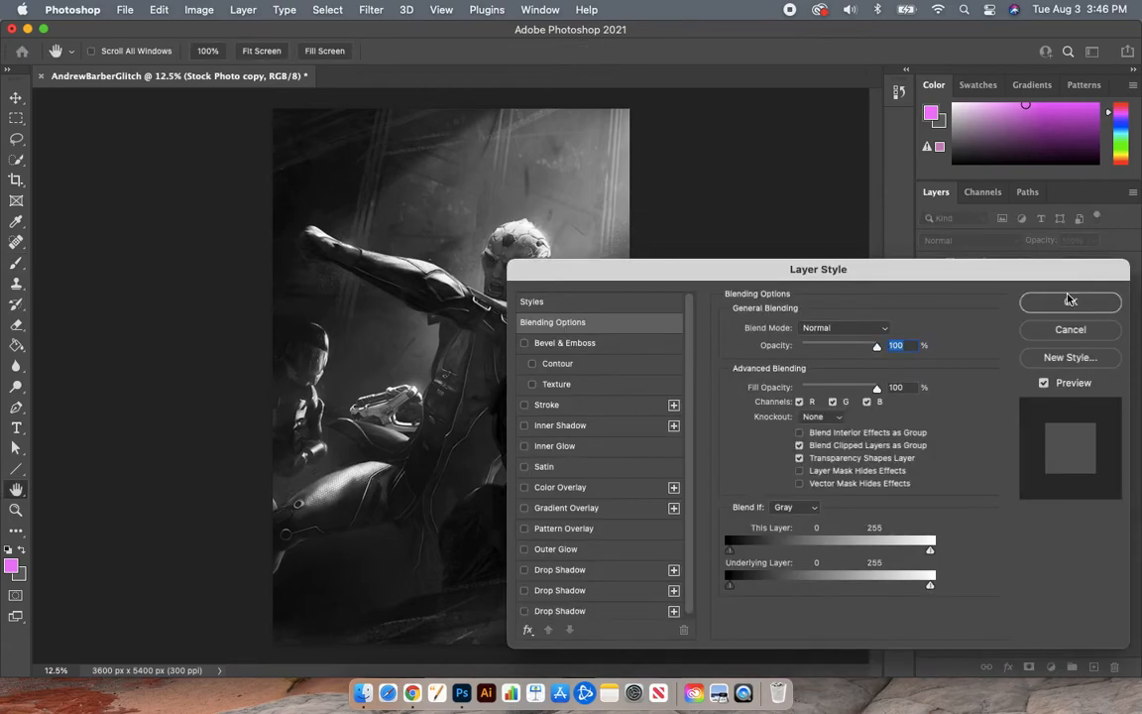
drag(945, 277, 823, 227)
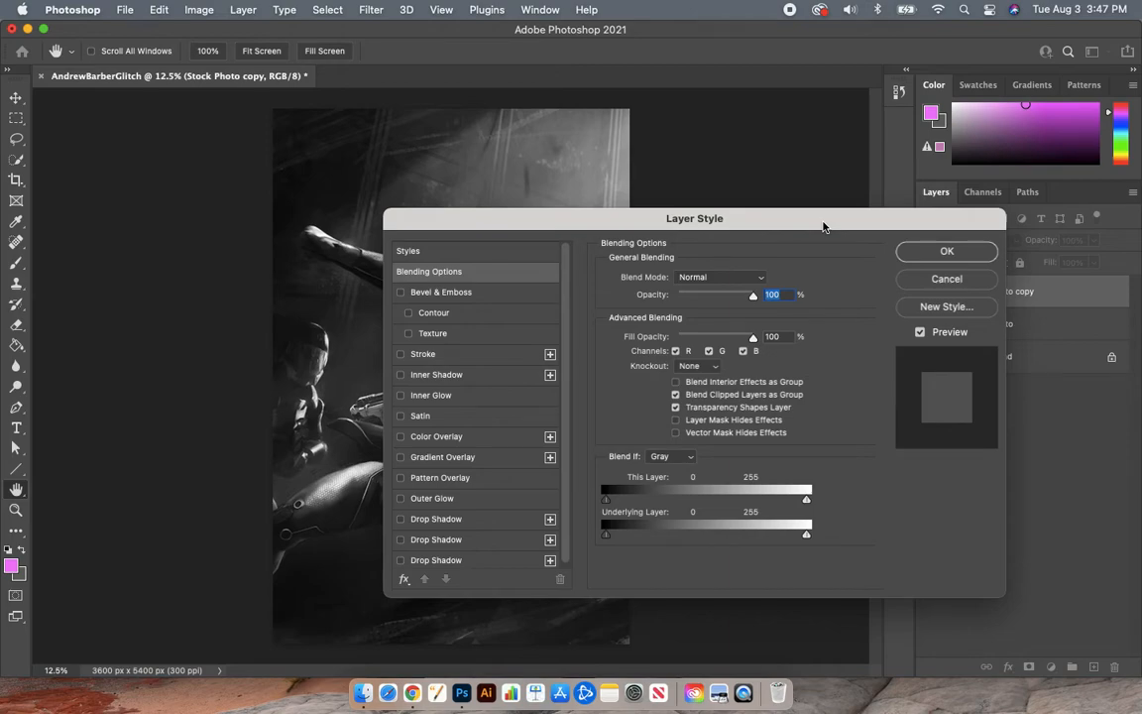
click(676, 353)
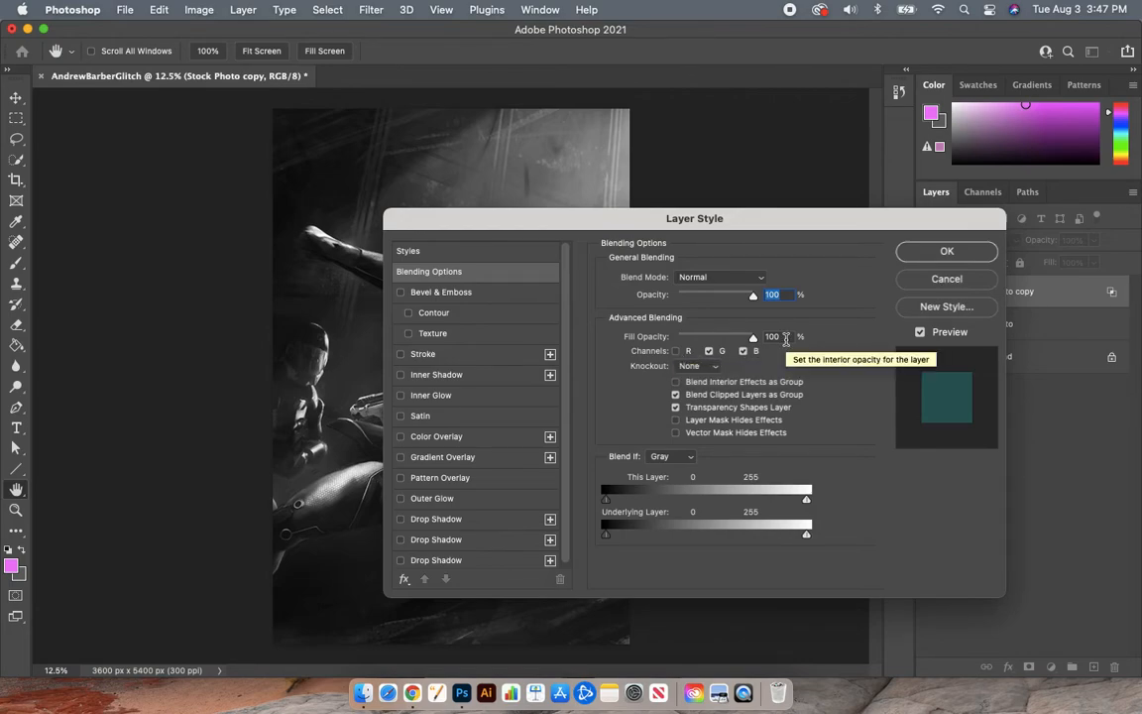
click(907, 258)
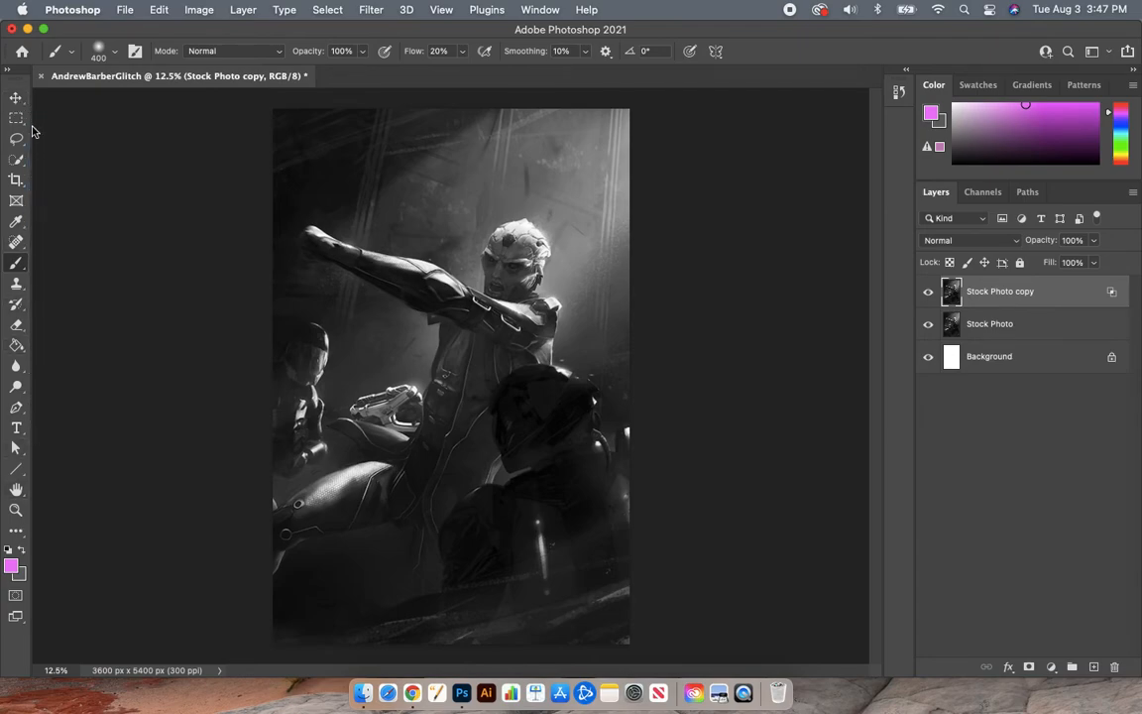
Step: With the Move tool, shift Stock Photo copy left in three Shift+Left nudges
click(16, 98)
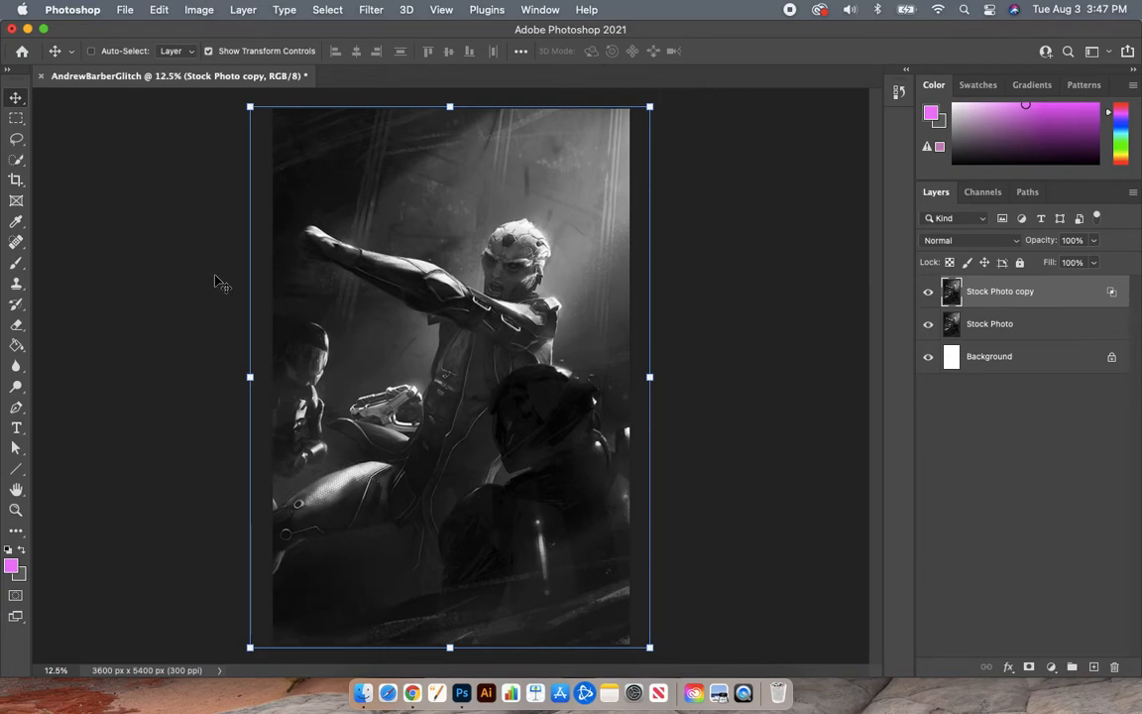
key(shift+Left)
key(shift+Left)
key(shift+Left)
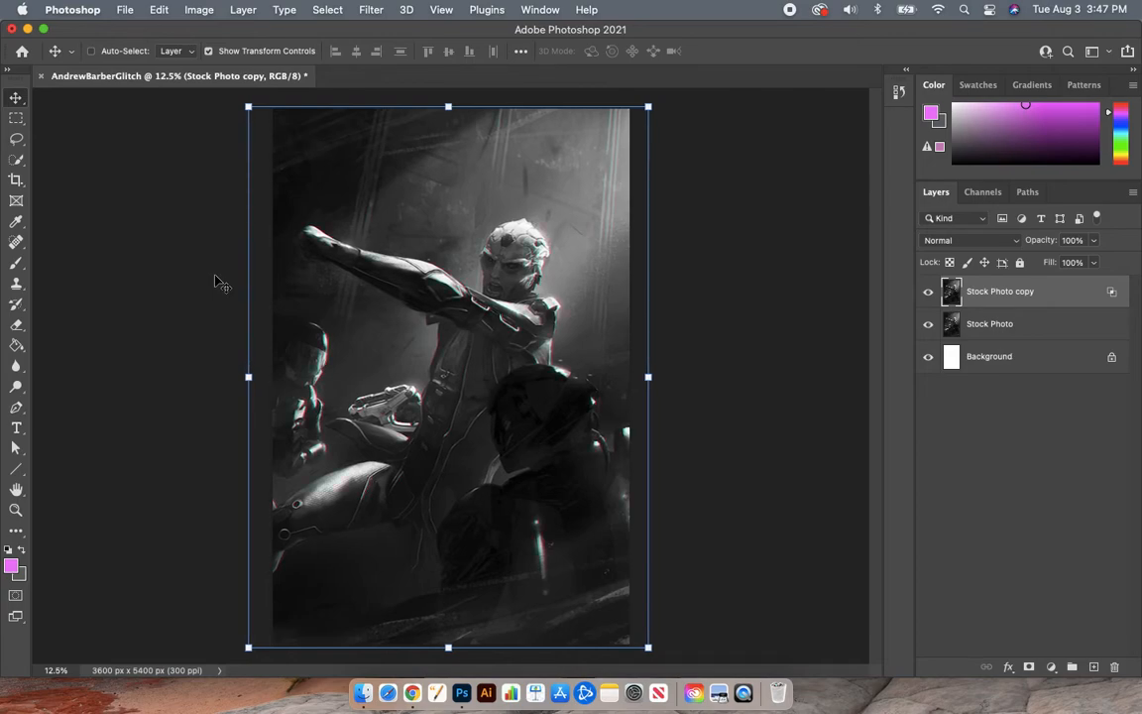
key(shift+Left)
key(shift+Left)
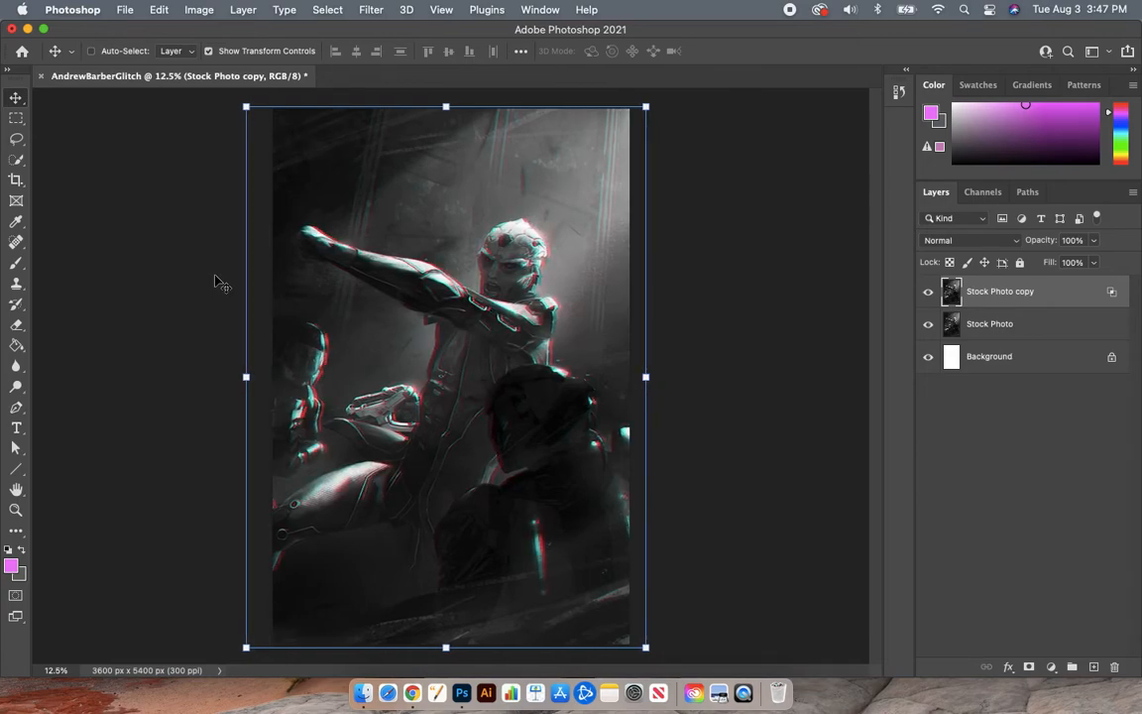
key(shift+Left)
key(shift+Left)
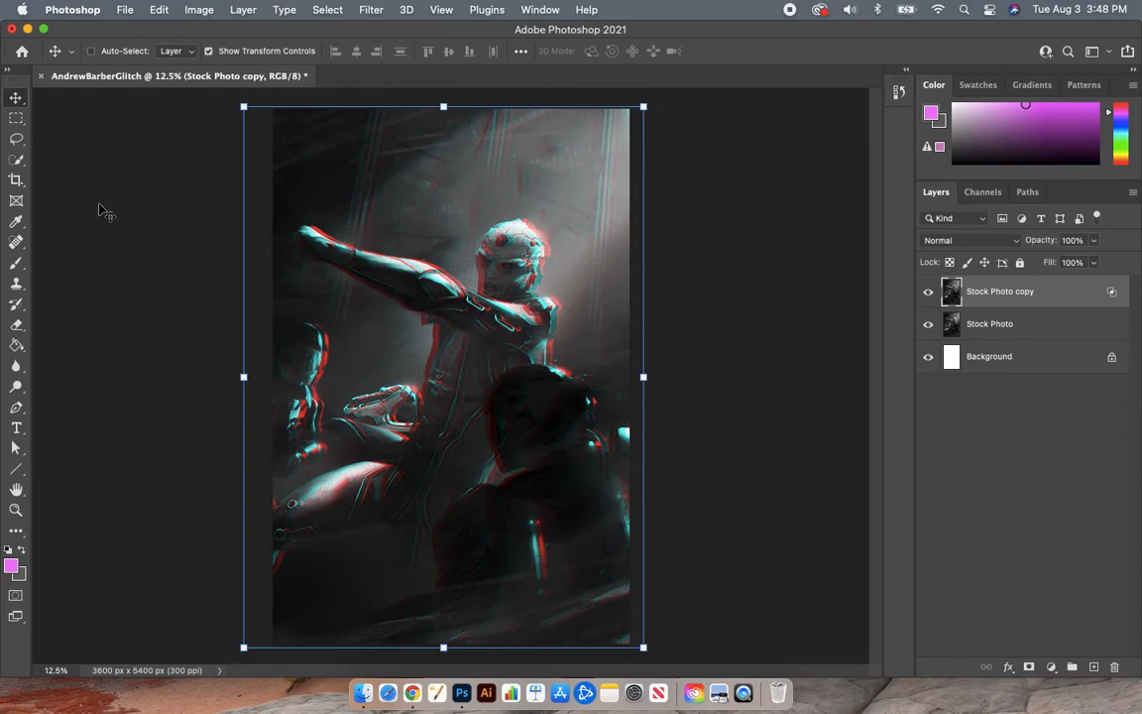
Step: Marquee a thin strip across the top of the image and nudge it right twice
click(16, 119)
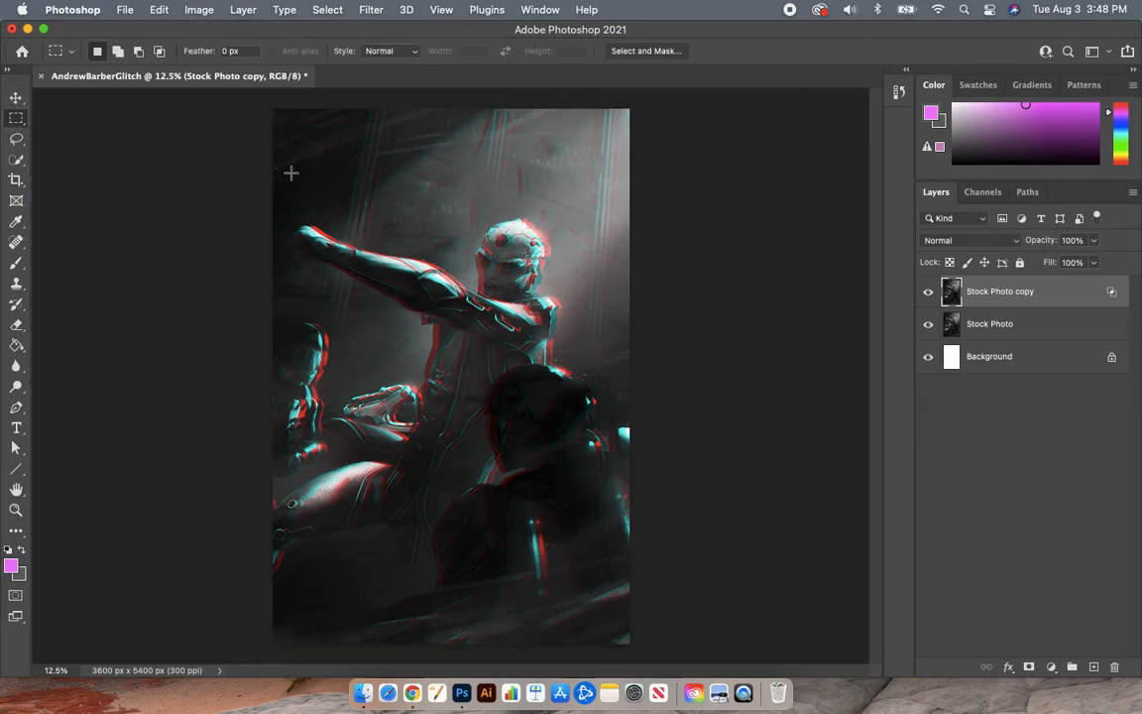
click(252, 171)
drag(252, 171, 363, 202)
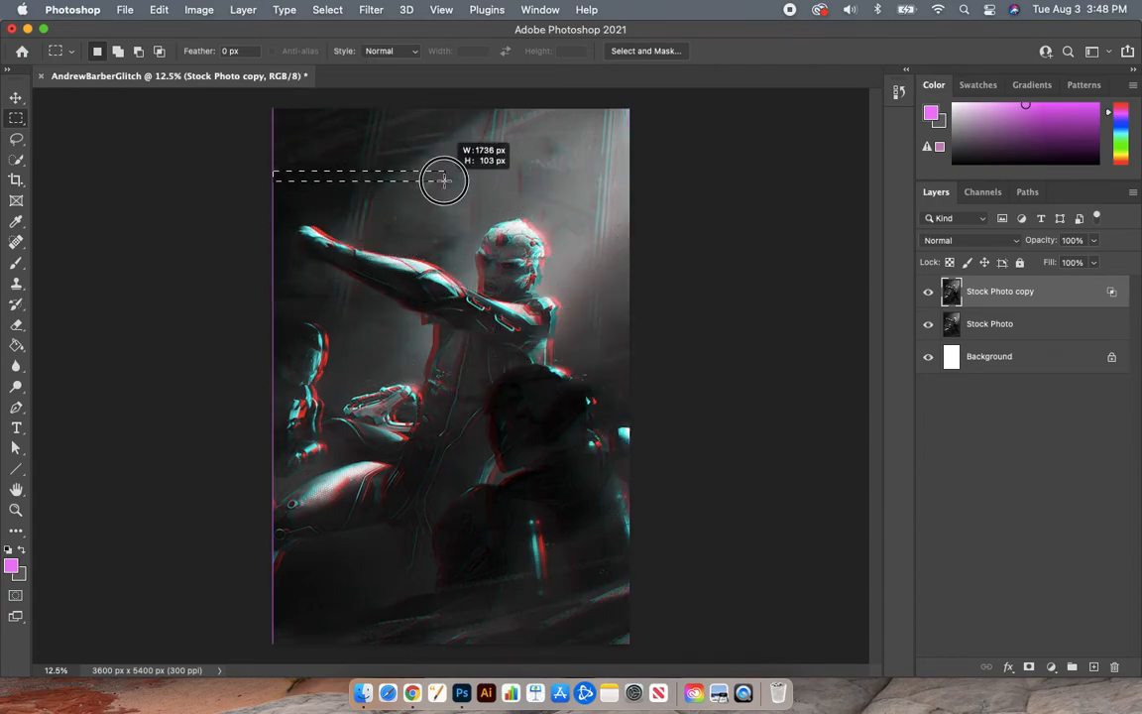
drag(465, 177, 523, 176)
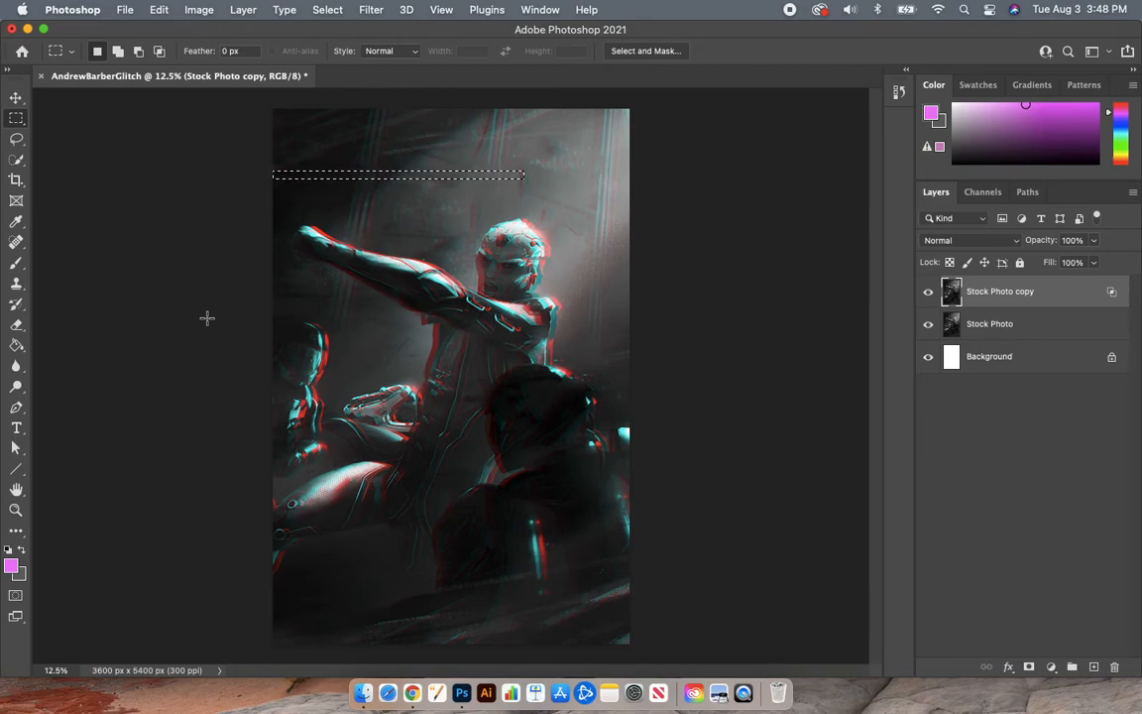
click(16, 99)
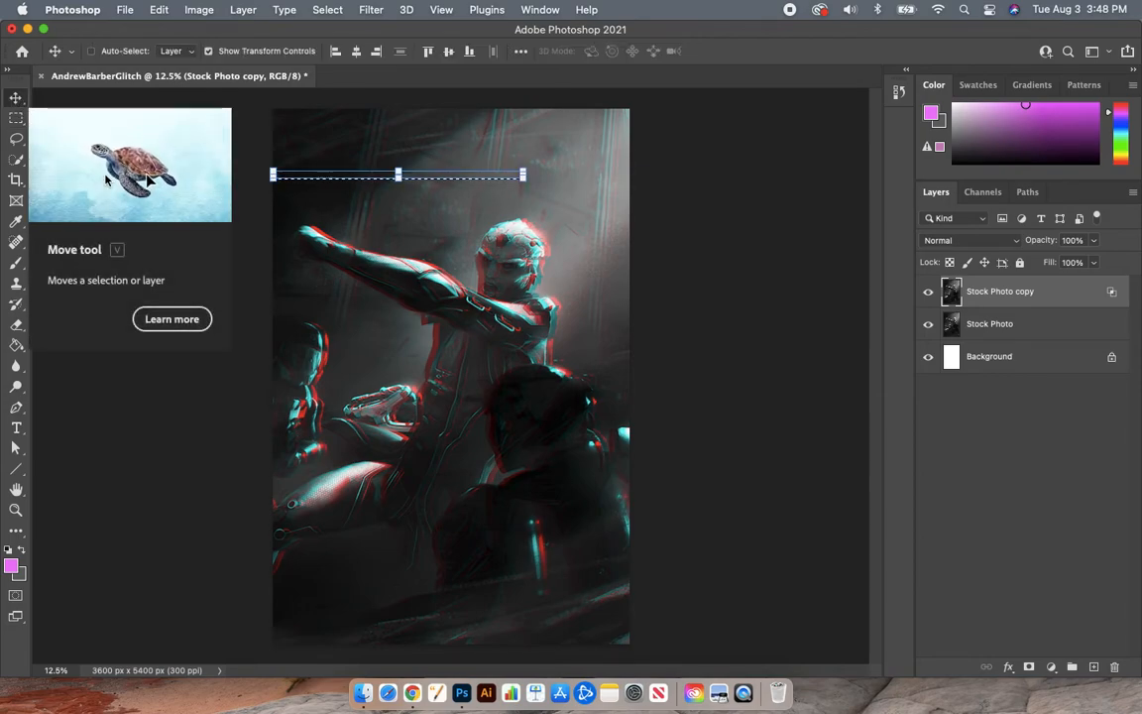
key(shift+Right)
key(shift+Right)
key(shift+Right)
key(shift+Right)
key(shift+Right)
key(shift+Right)
key(shift+Right)
key(shift+Right)
key(shift+Right)
key(shift+Right)
key(shift+Right)
key(shift+Right)
key(shift+Right)
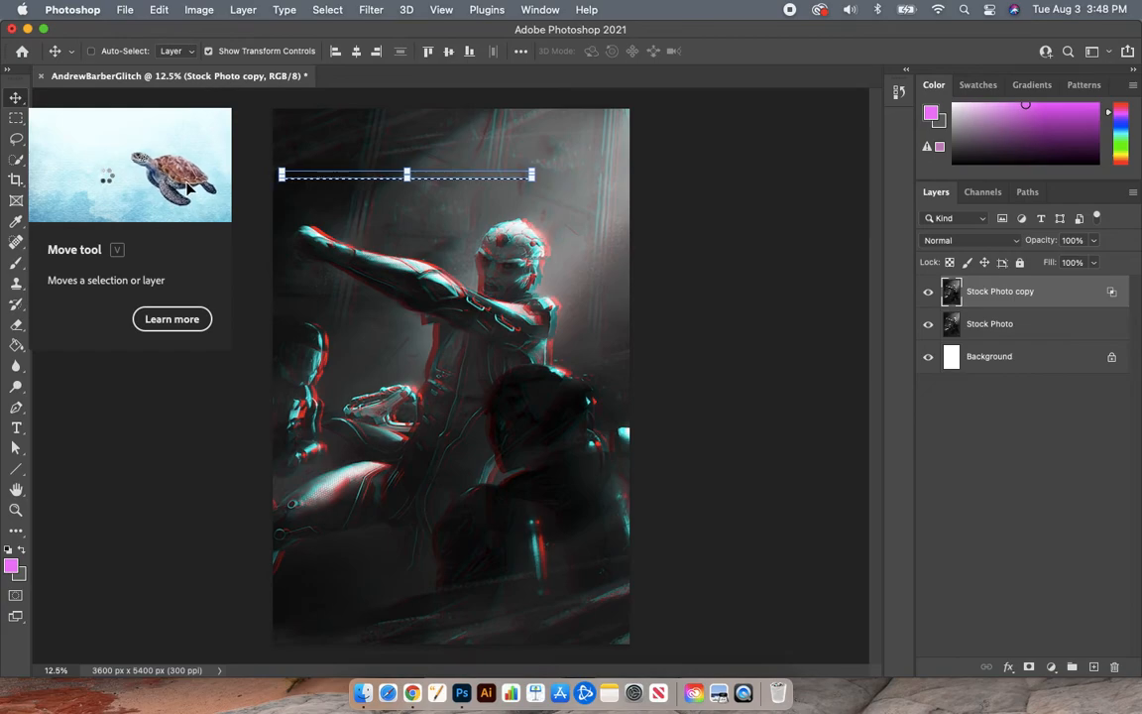
key(shift+Right)
key(shift+Right)
key(shift+Right)
key(shift+Right)
key(shift+Right)
key(shift+Right)
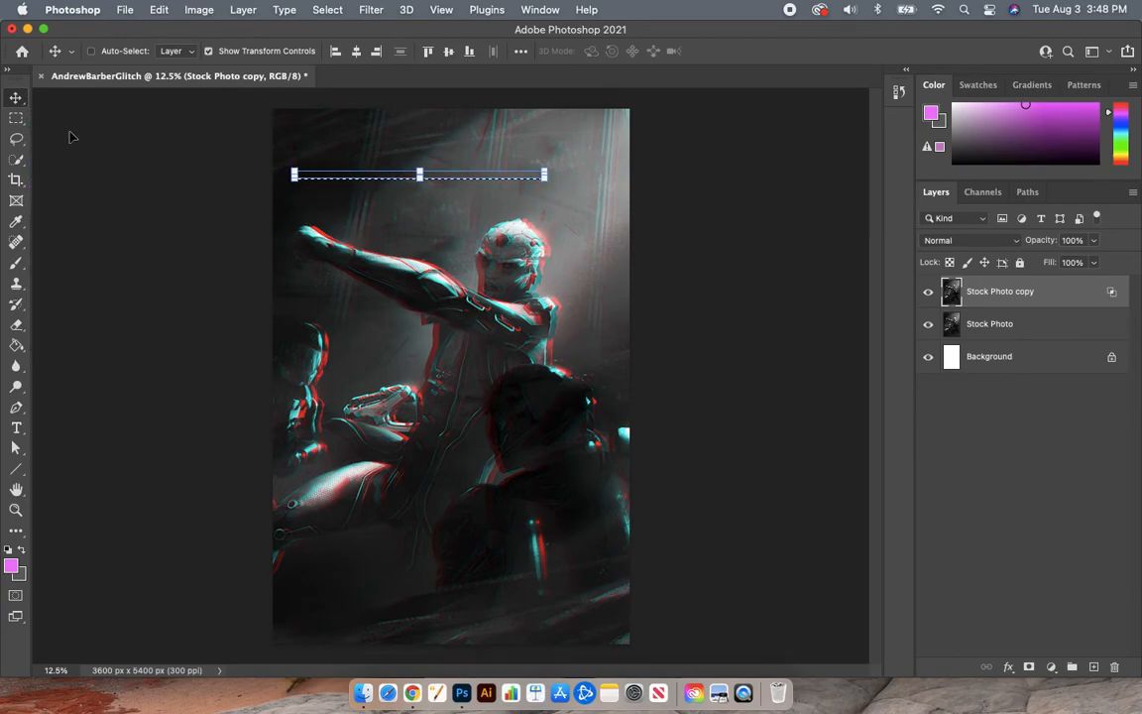
Step: Replace the selection with a thin strip across the figure's chest
click(16, 117)
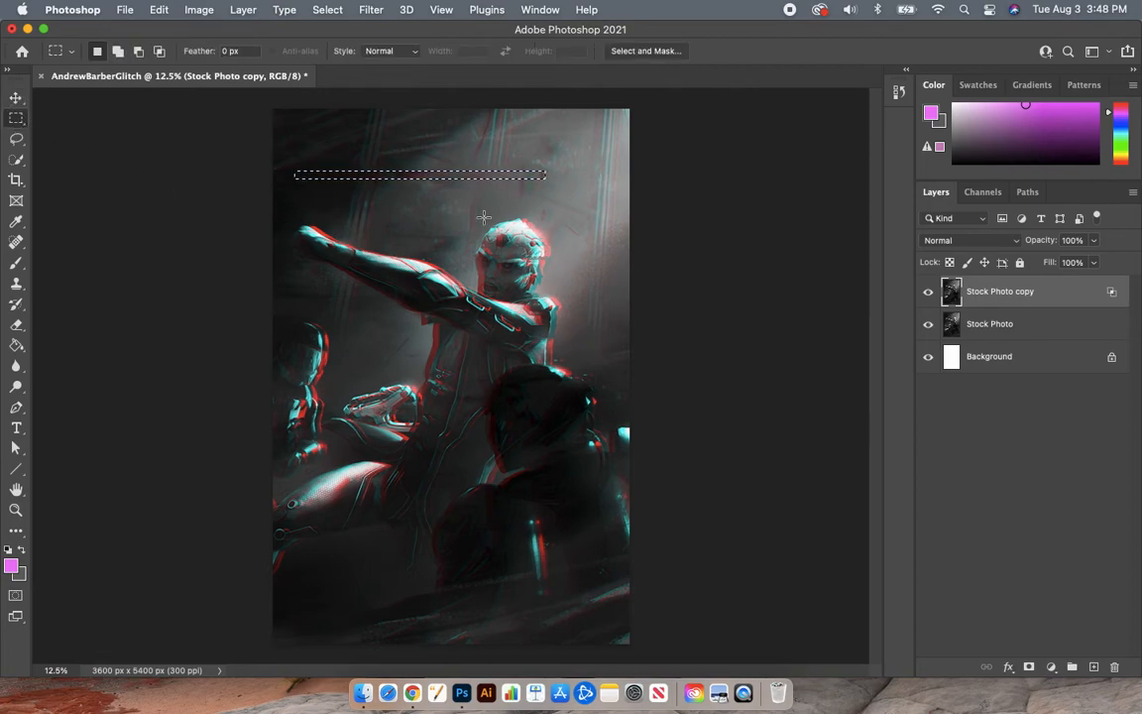
click(631, 319)
drag(630, 319, 387, 330)
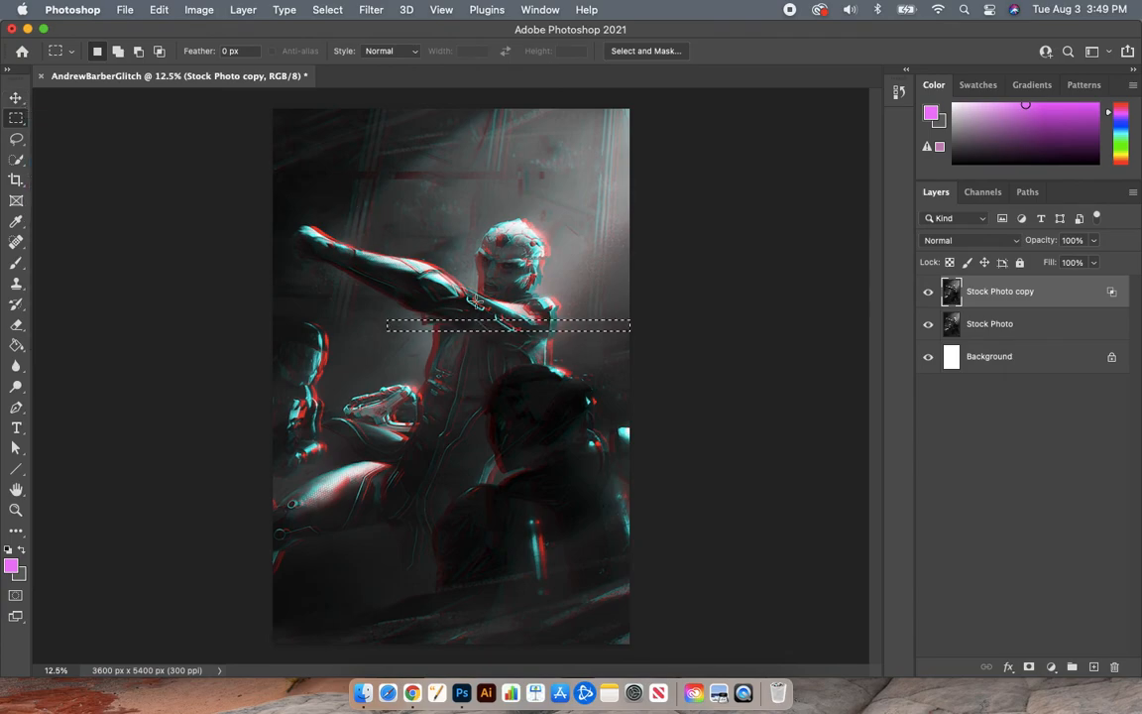
Step: Marquee a thin strip on the figure's left side and nudge it slightly right
key(v)
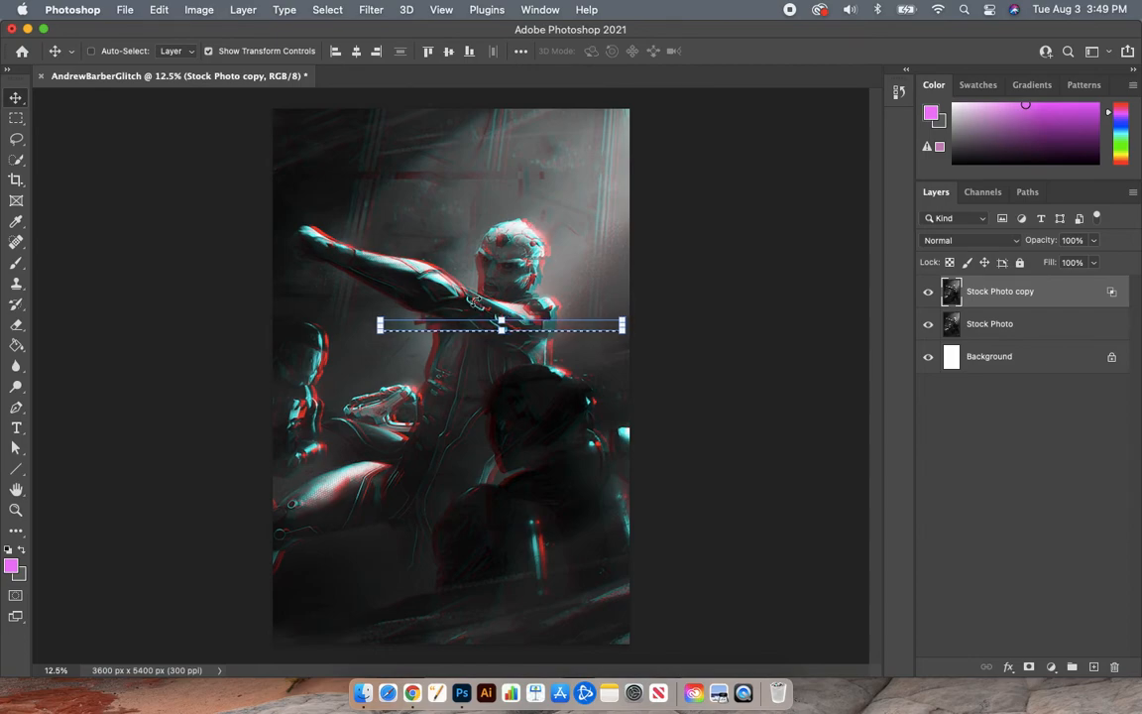
key(m)
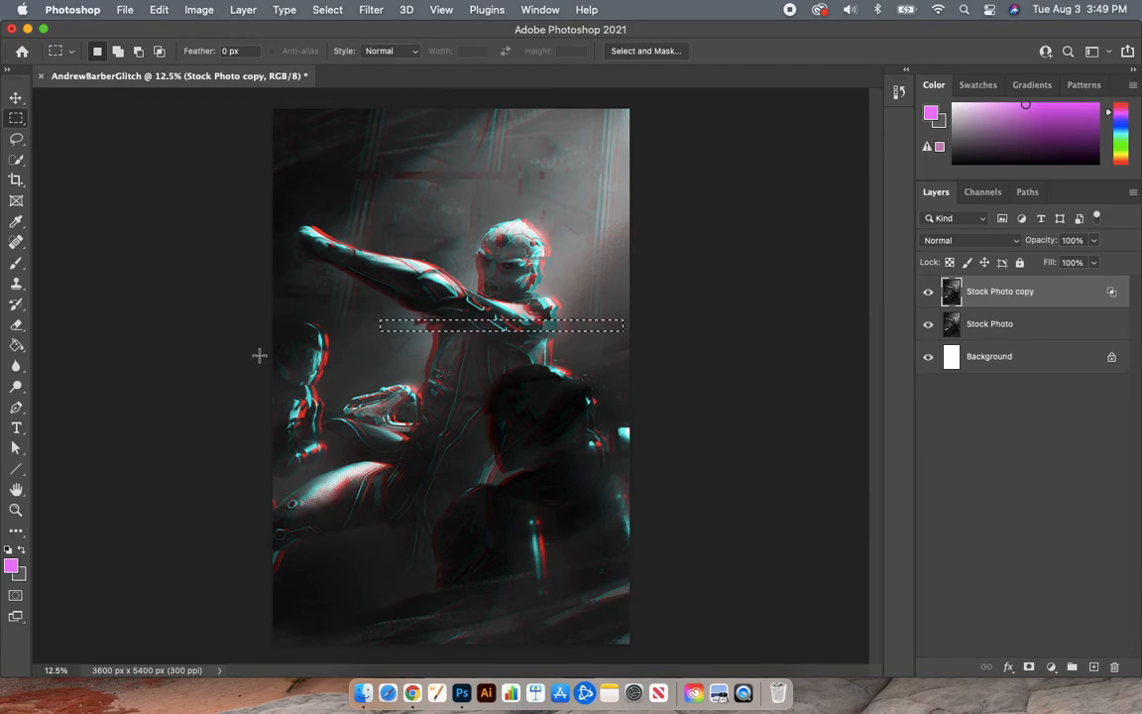
drag(296, 356, 496, 363)
key(v)
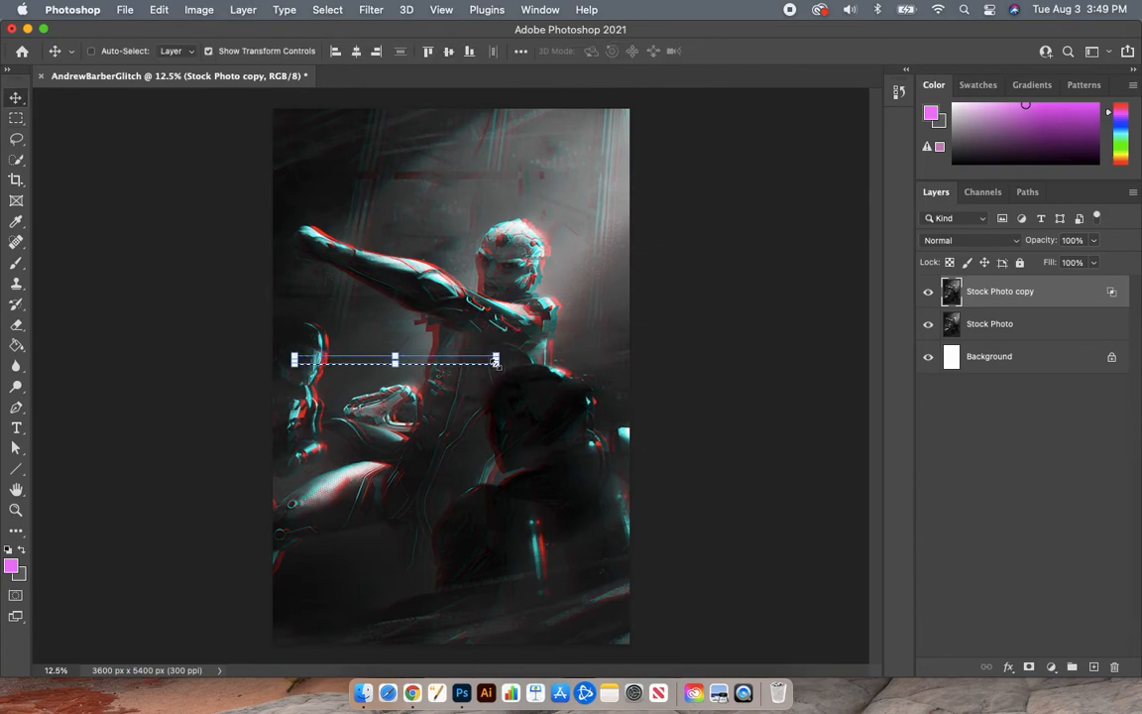
key(shift+Right)
key(shift+Right)
key(shift+Right)
key(shift+Right)
key(shift+Right)
key(shift+Right)
key(shift+Right)
key(shift+Right)
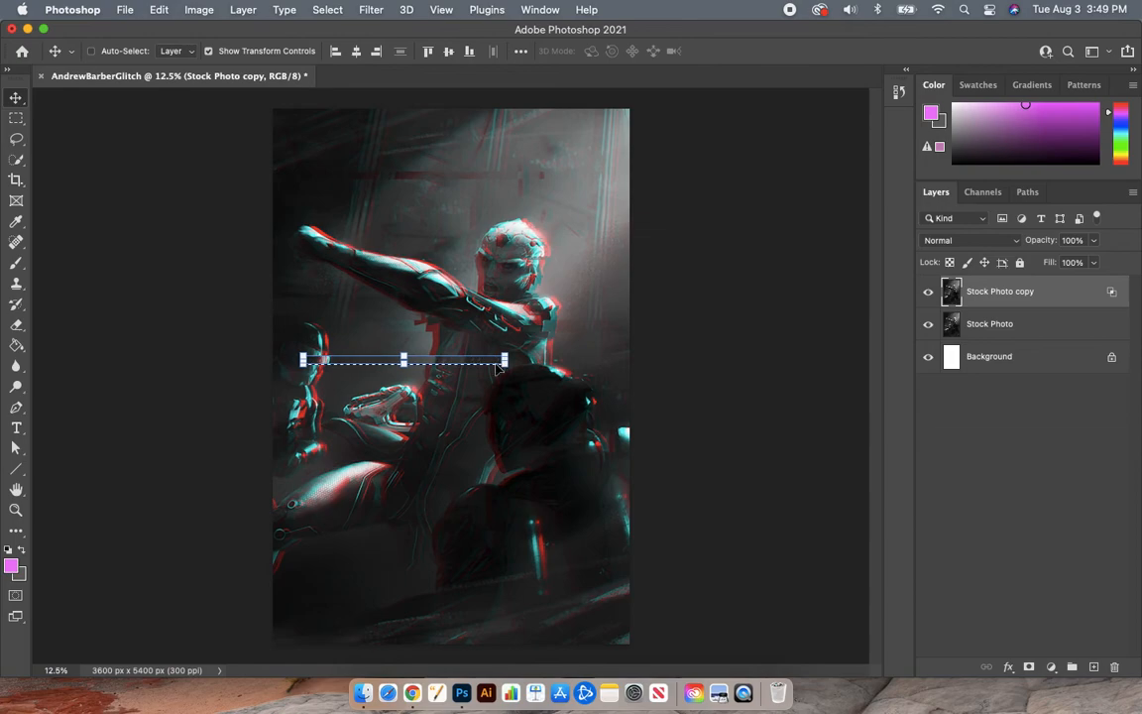
Step: Offset another thin strip lower across the figure to the right, then deselect
click(17, 117)
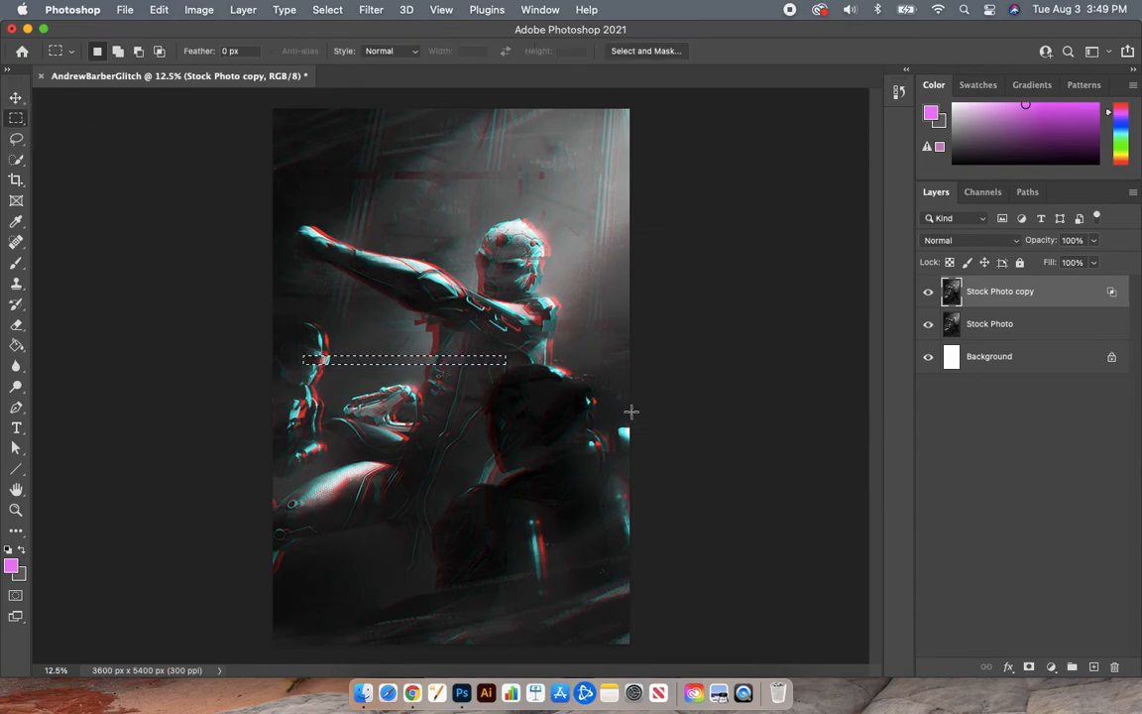
drag(618, 400, 297, 415)
key(v)
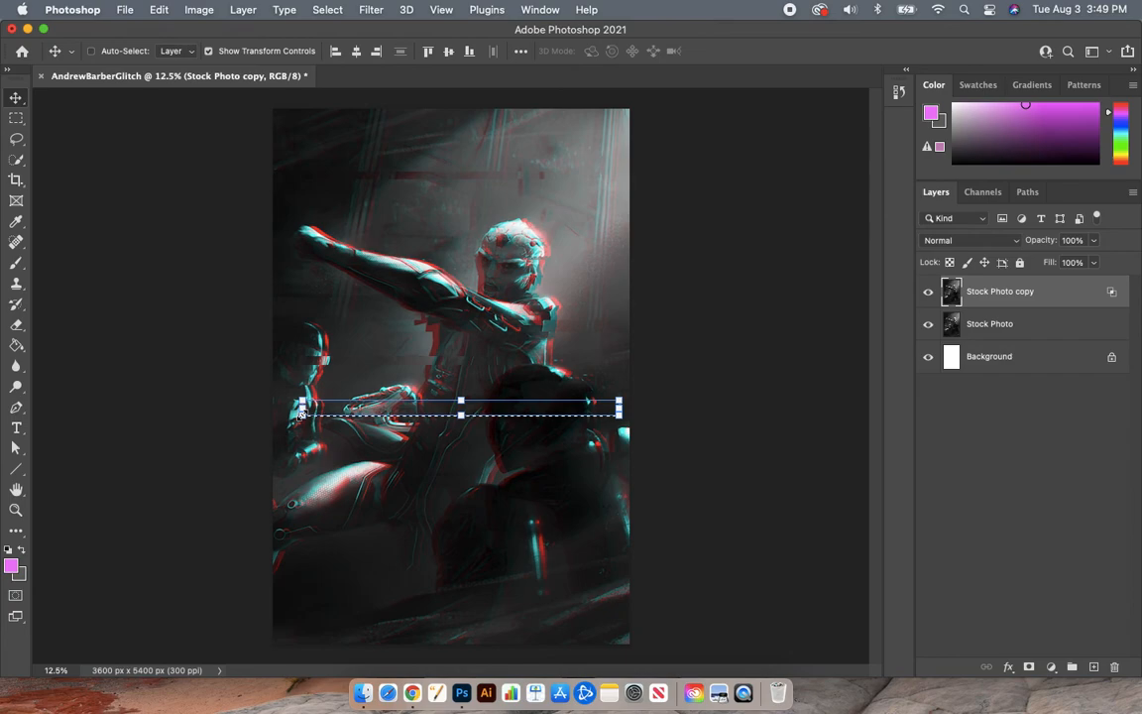
key(shift+Right)
key(shift+Right)
key(shift+Right)
key(shift+Right)
key(shift+Right)
key(shift+Right)
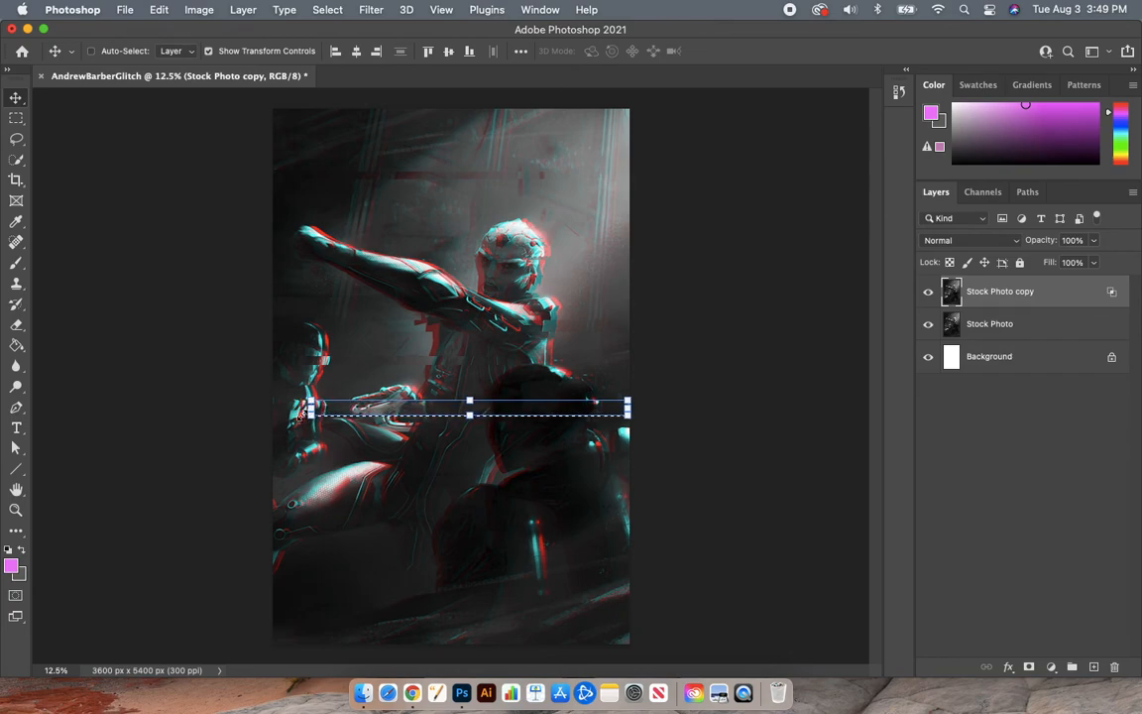
click(16, 117)
click(341, 243)
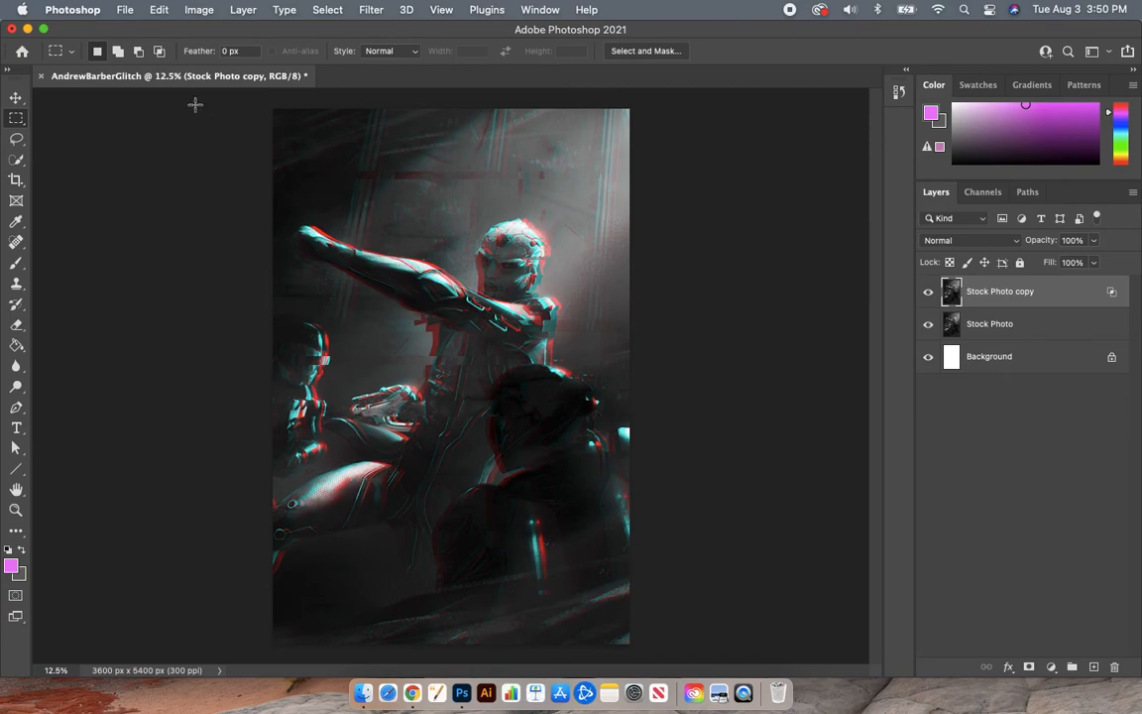
Step: Save the artwork to the Desktop as a Photoshop PSD with Maximize Compatibility on
click(126, 10)
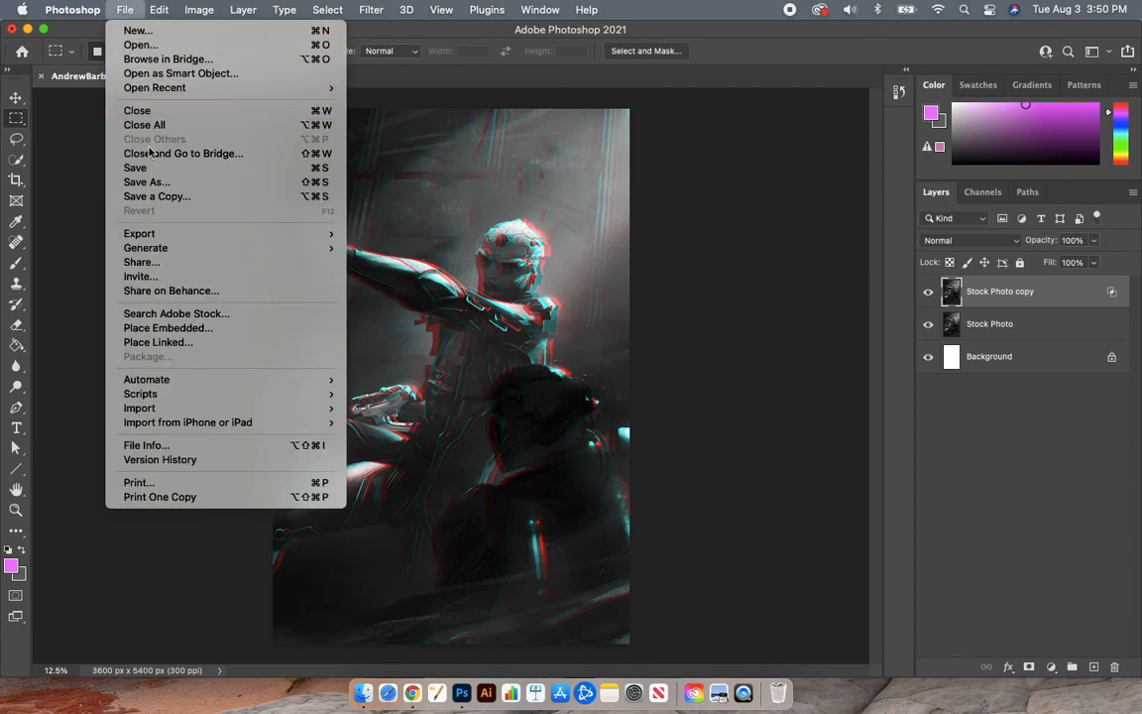
click(213, 183)
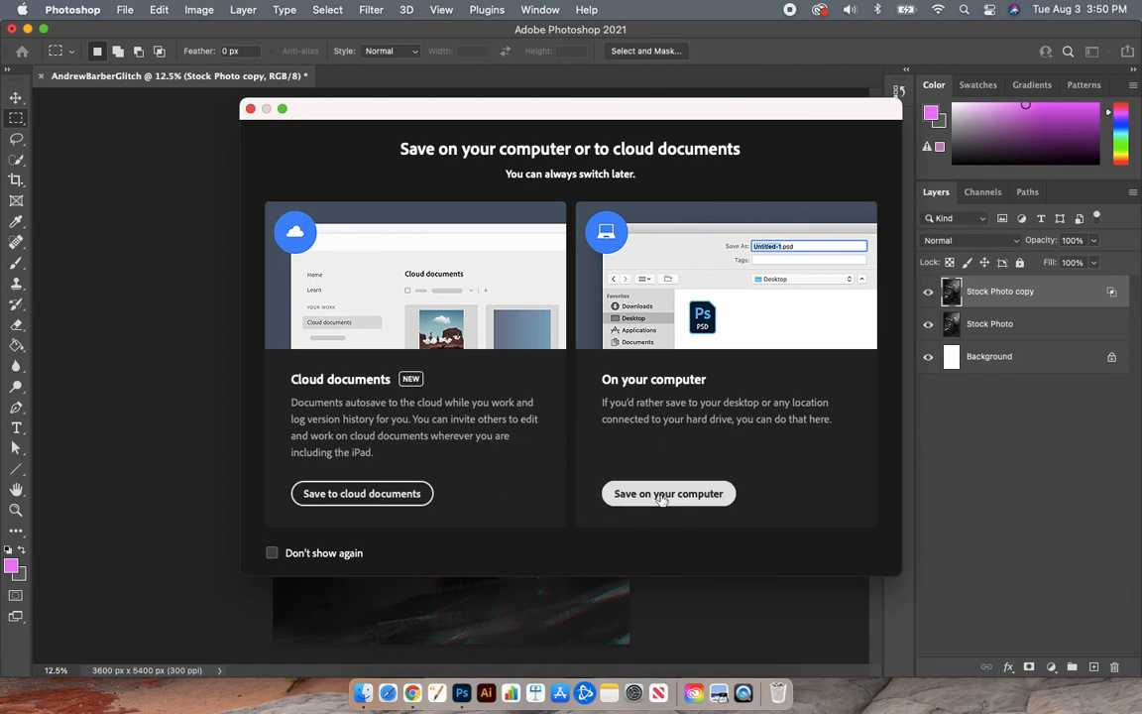
click(661, 495)
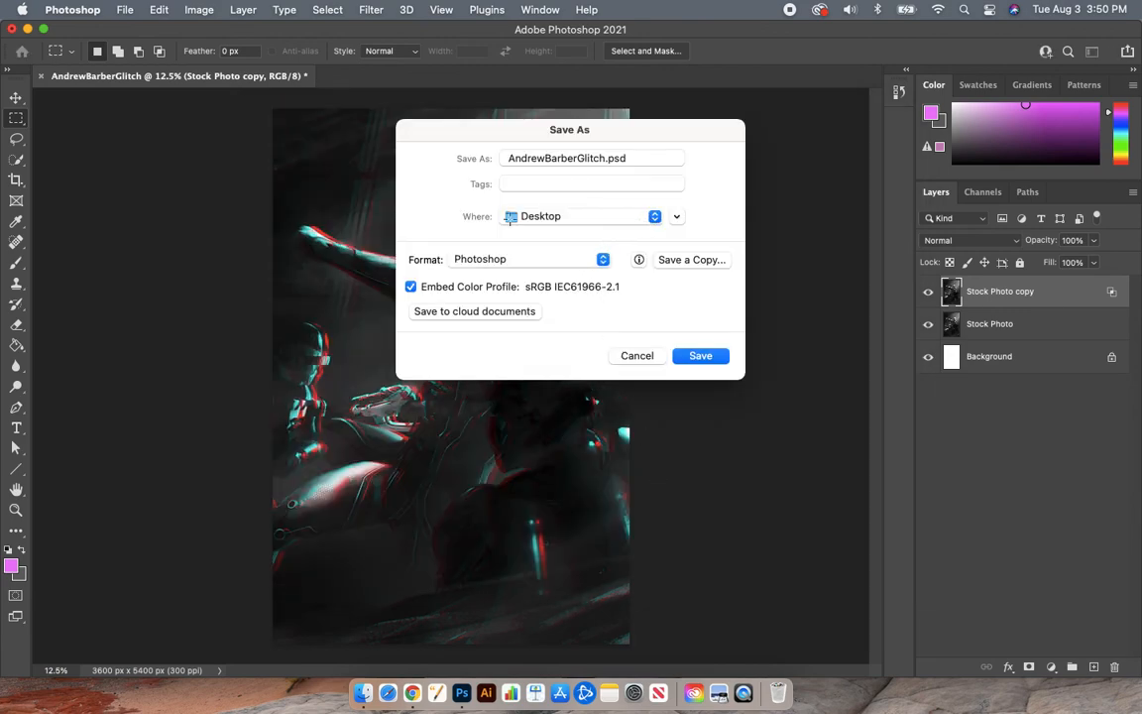
click(627, 220)
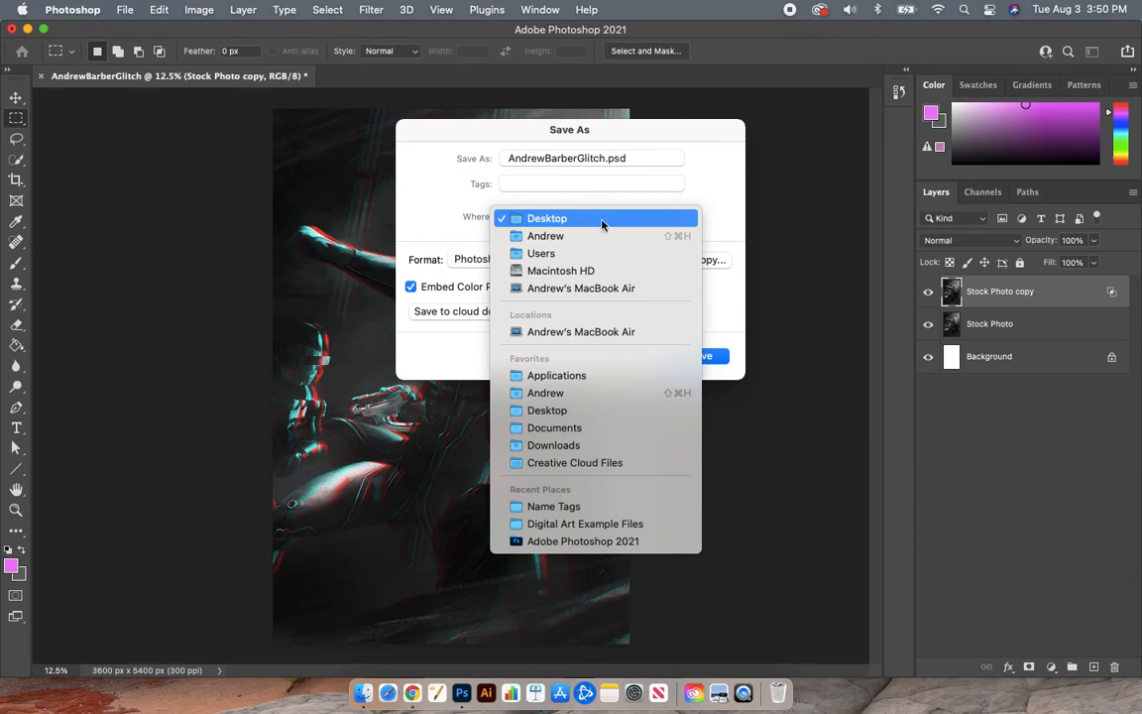
click(571, 413)
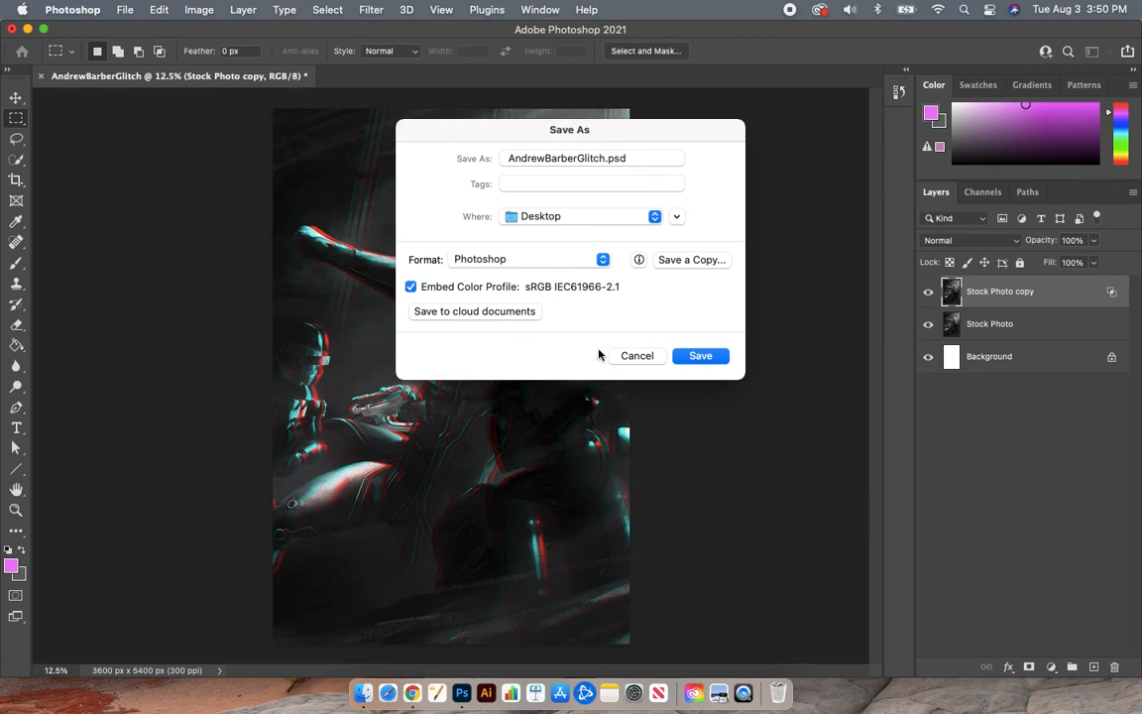
click(706, 357)
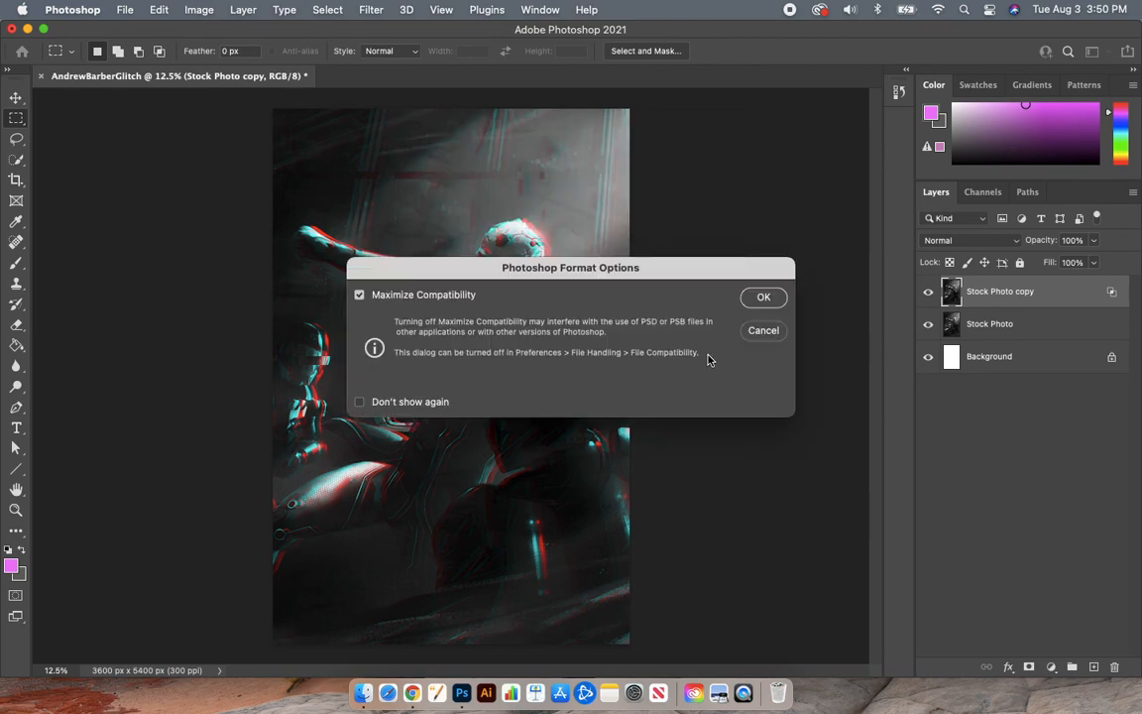
click(762, 298)
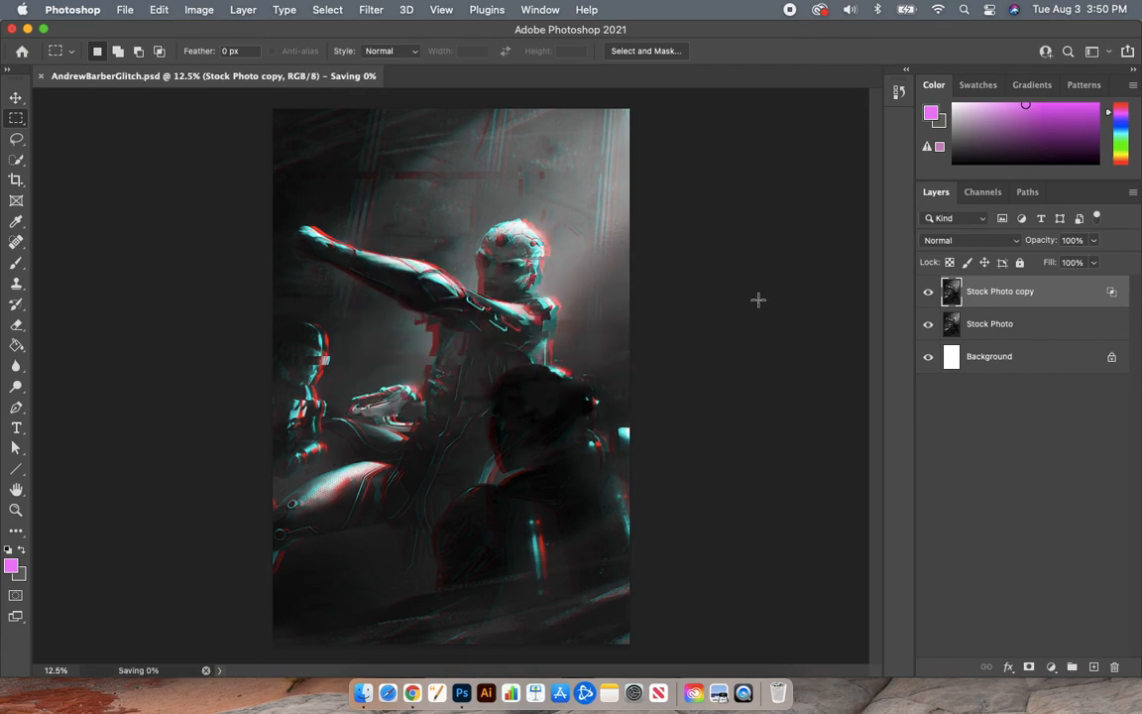